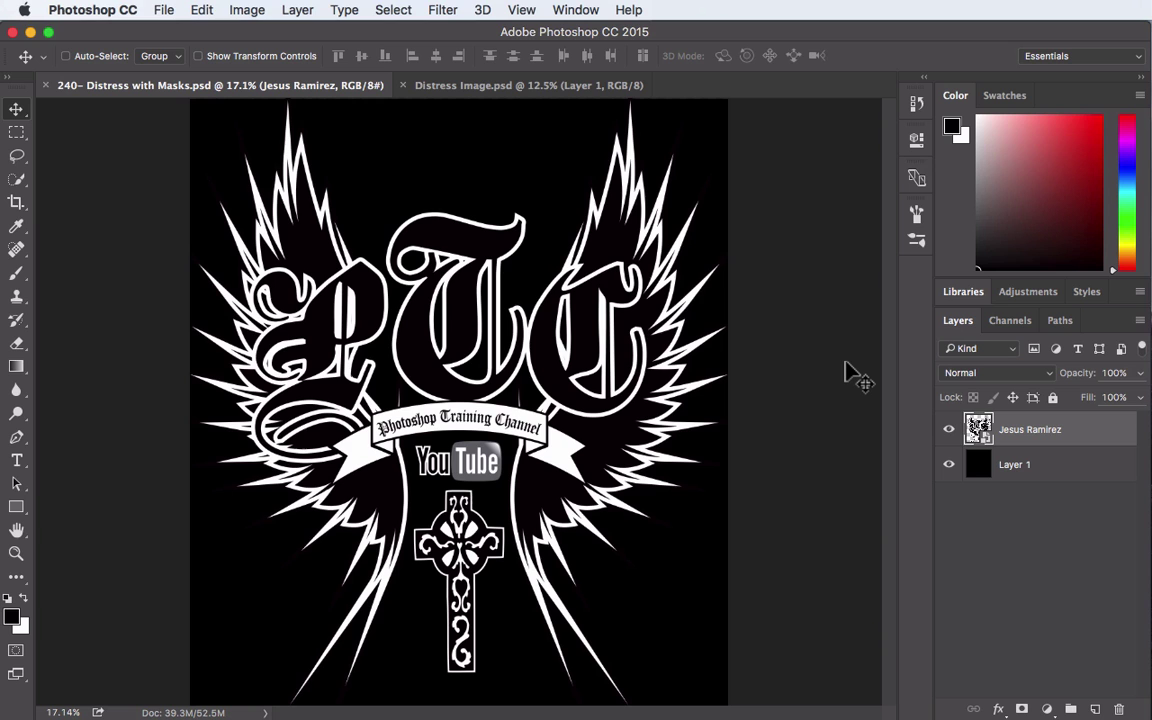
- Zoom in to inspect the winged logo's details, then fit the whole logo back on screen
{"action": "key", "text": "super+equal"}
{"action": "key", "text": "super+equal"}
{"action": "key", "text": "super+equal"}
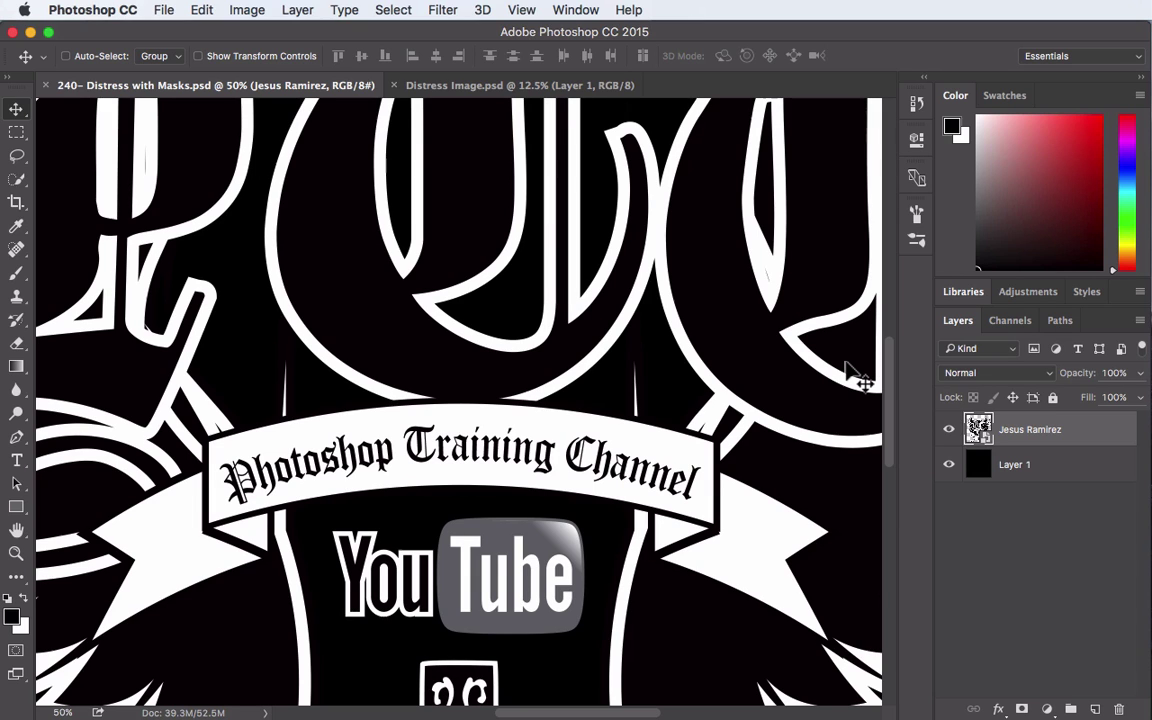
{"action": "key", "text": "super+0"}
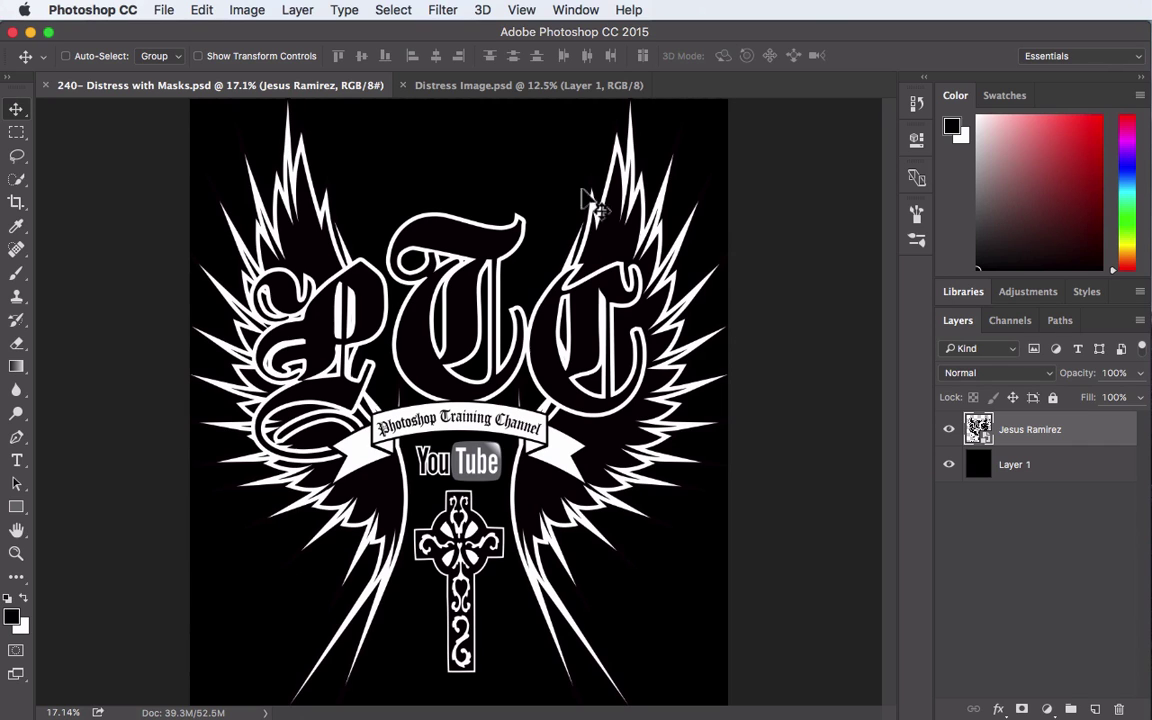
- Float the Distress Image document and drag its texture layer, centred, into the logo document
{"action": "left_click", "coordinate": [519, 88]}
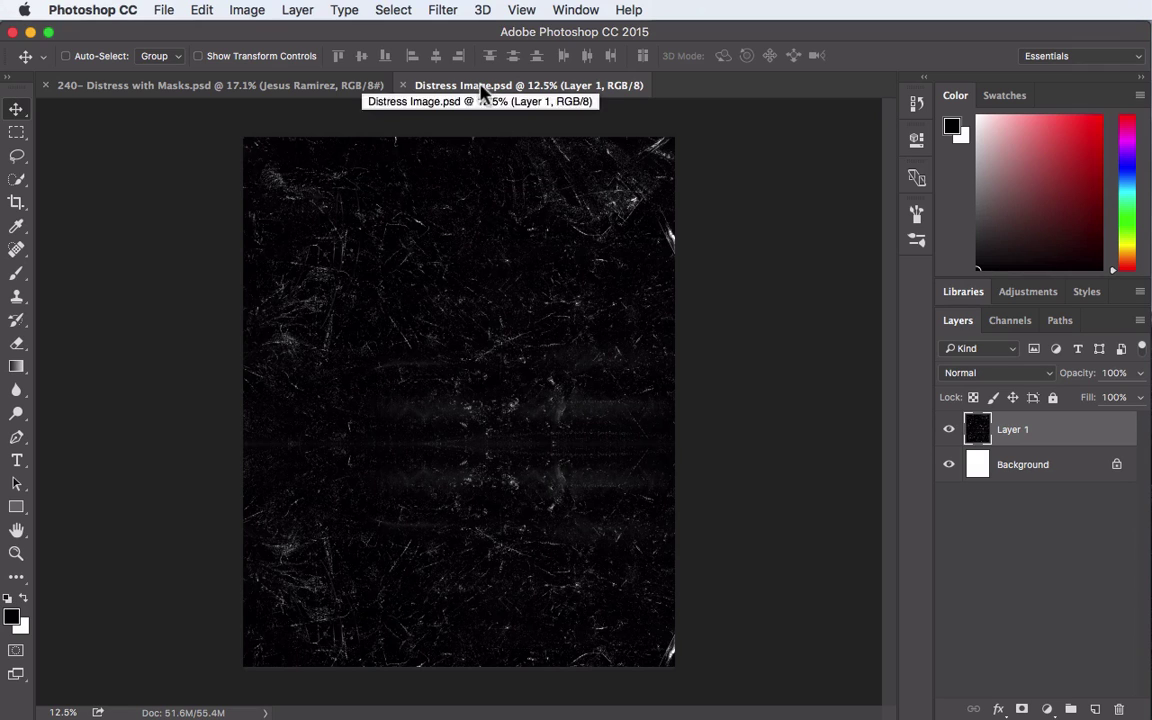
{"action": "left_click_drag", "start_coordinate": [481, 88], "coordinate": [757, 165]}
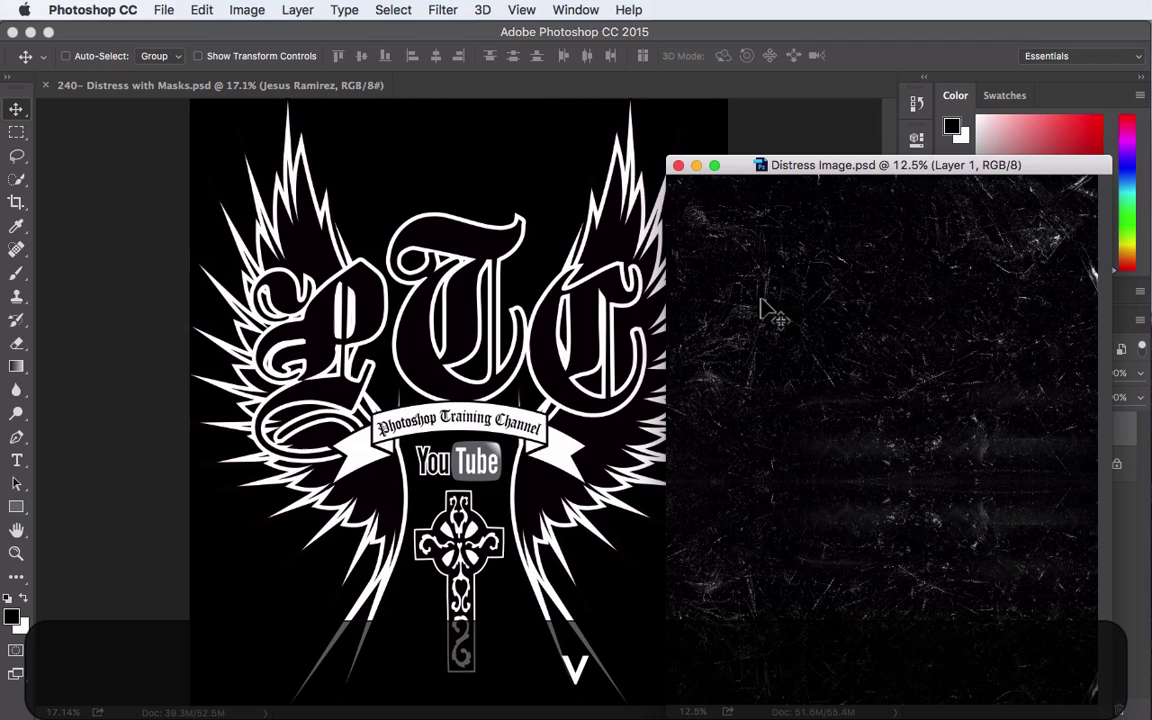
{"action": "left_click_drag", "start_coordinate": [797, 304], "coordinate": [445, 268]}
{"action": "key", "text": "shift"}
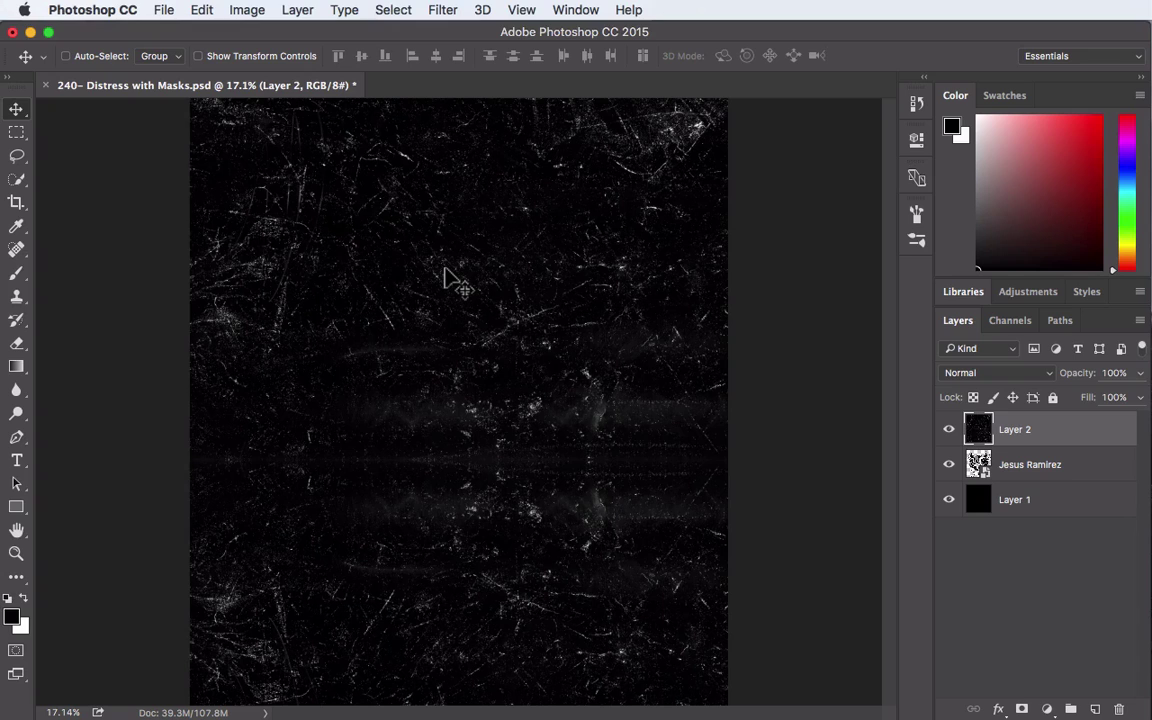
- Scale the distress texture layer proportionally down to 92.44% so it fits the canvas
{"action": "key", "text": "super+t"}
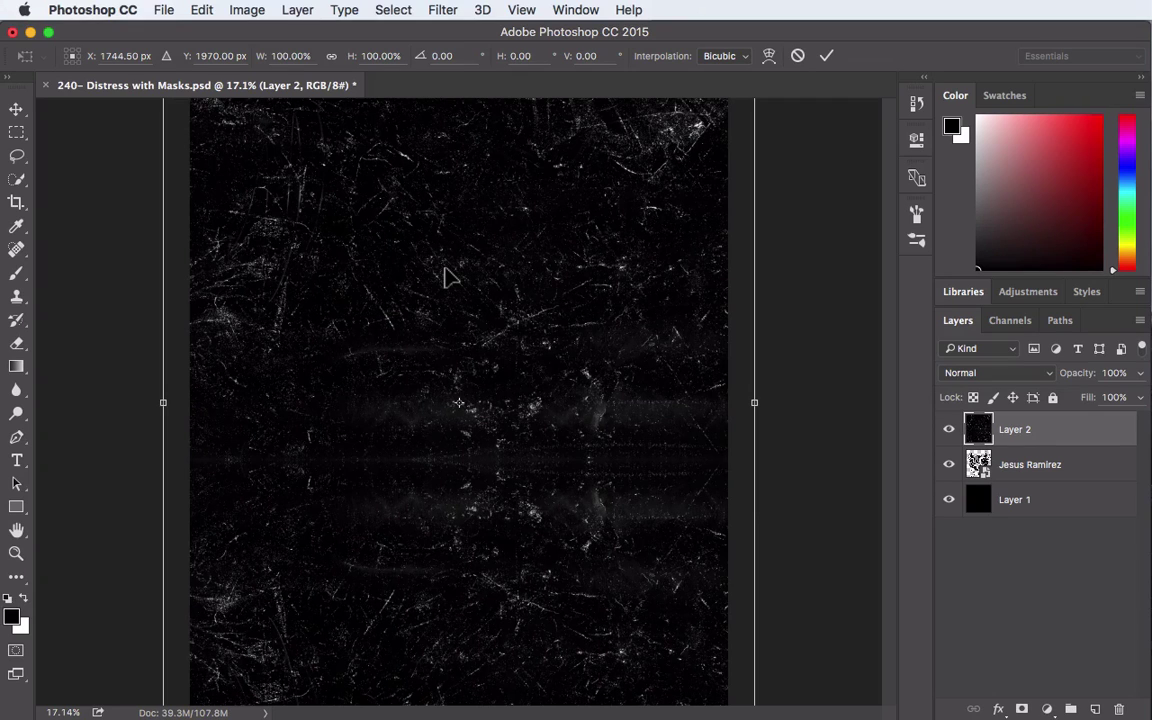
{"action": "key", "text": "super+0"}
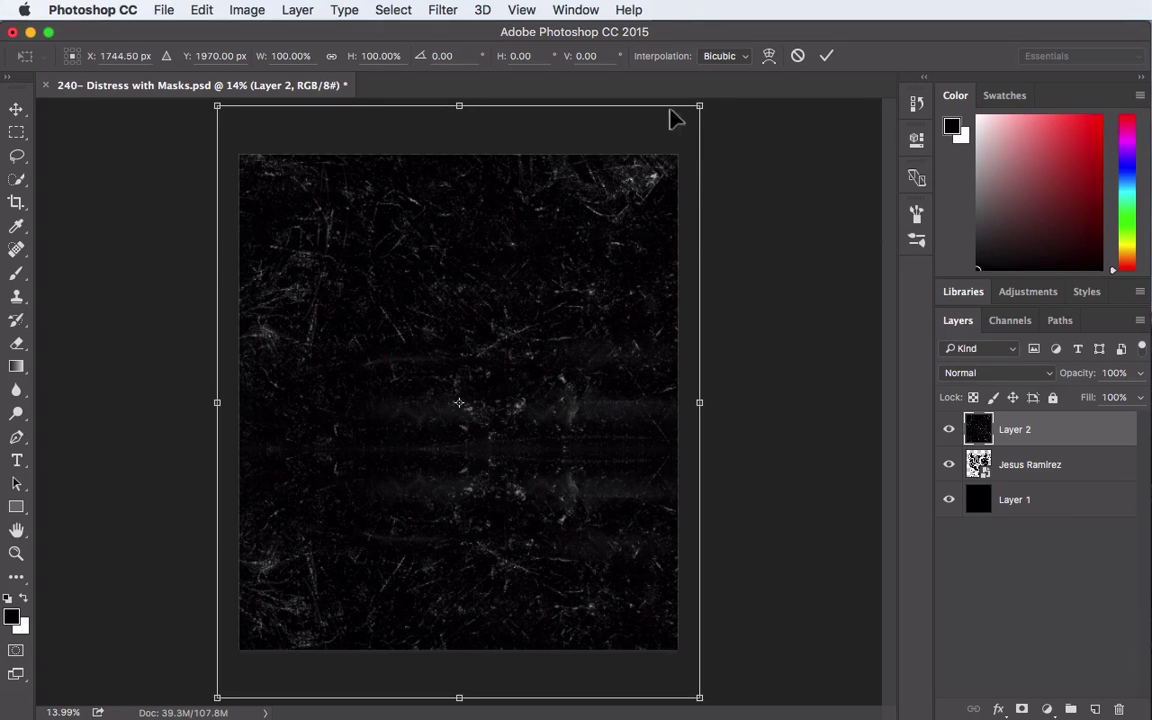
{"action": "left_click", "coordinate": [698, 106]}
{"action": "left_click_drag", "start_coordinate": [698, 106], "coordinate": [679, 128]}
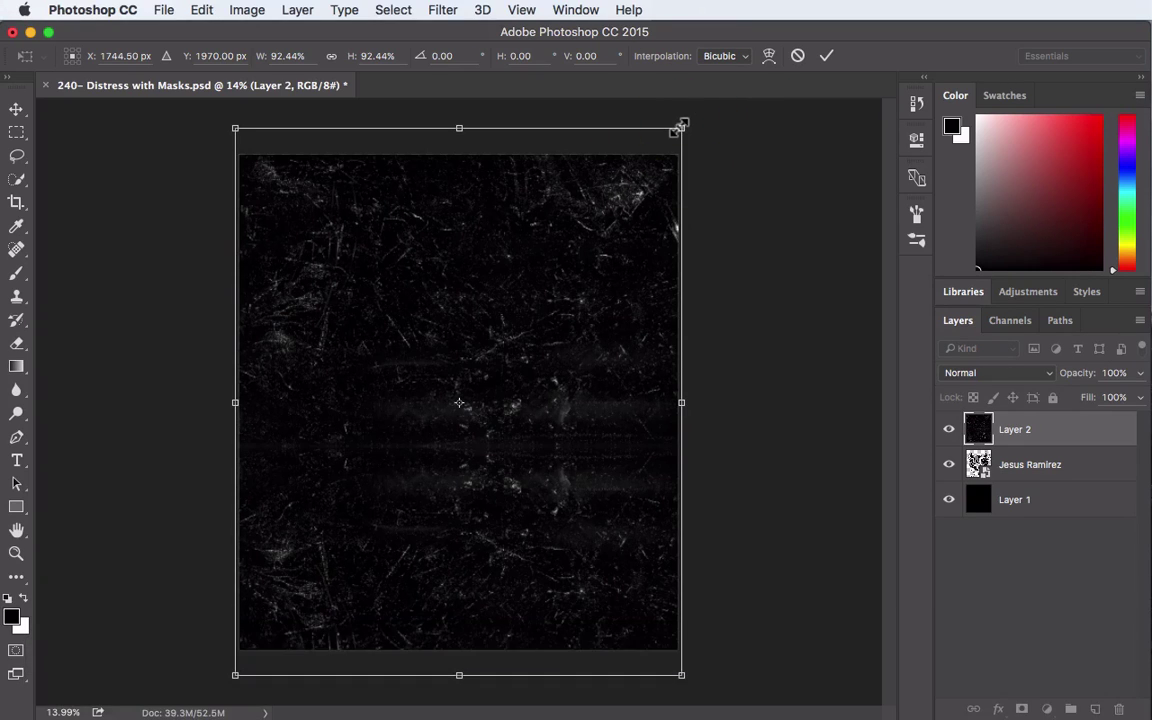
{"action": "key", "text": "Return"}
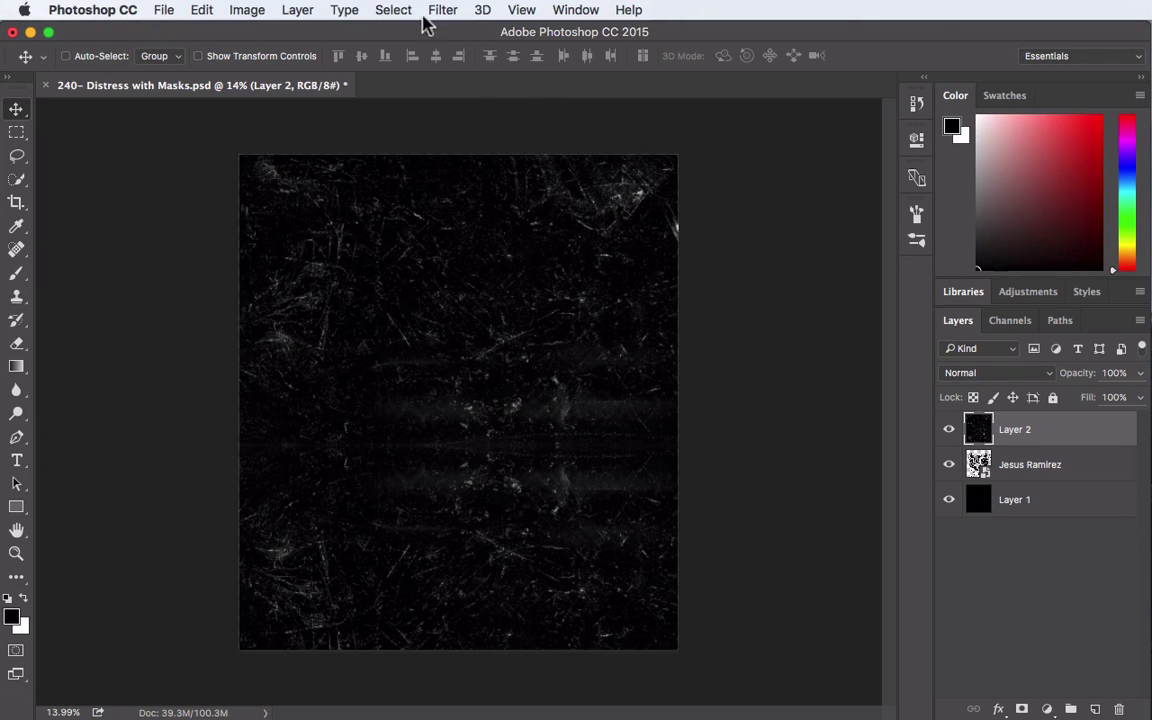
- Make a Color Range selection by sampling a bright scratch, with Fuzziness set to 40
{"action": "left_click", "coordinate": [396, 10]}
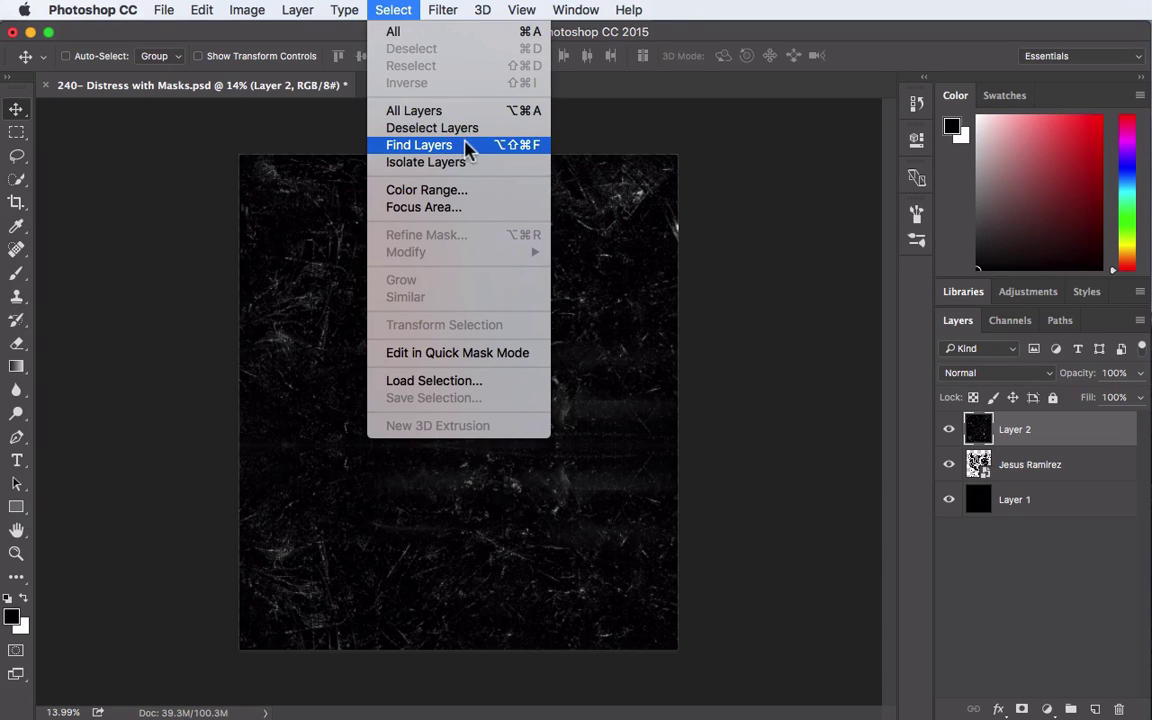
{"action": "left_click", "coordinate": [495, 195]}
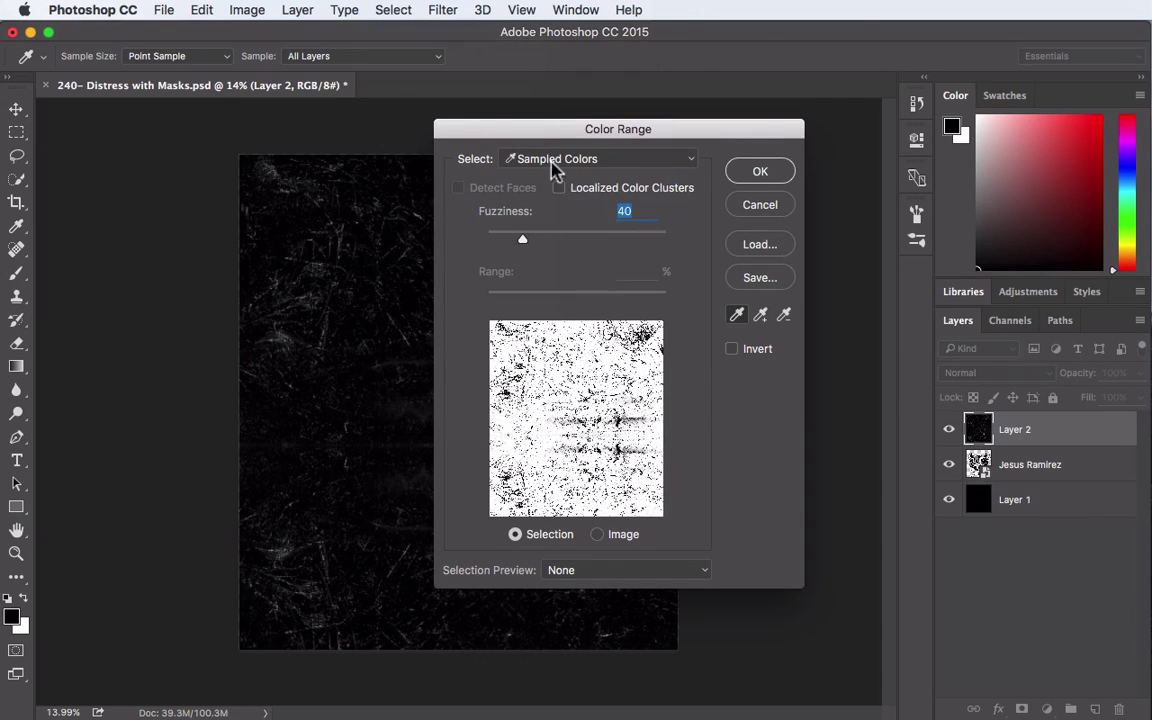
{"action": "left_click_drag", "start_coordinate": [531, 129], "coordinate": [657, 146]}
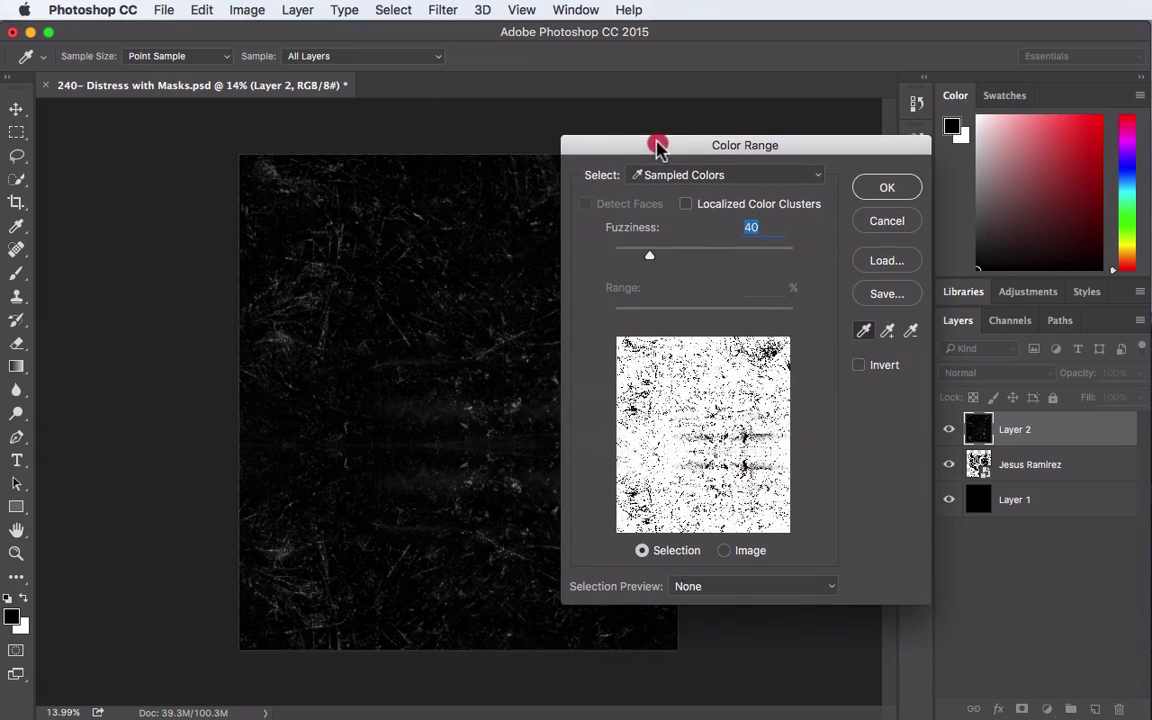
{"action": "left_click", "coordinate": [455, 288]}
{"action": "key", "text": "super+equal"}
{"action": "key", "text": "super+equal"}
{"action": "key", "text": "super+equal"}
{"action": "key", "text": "super+equal"}
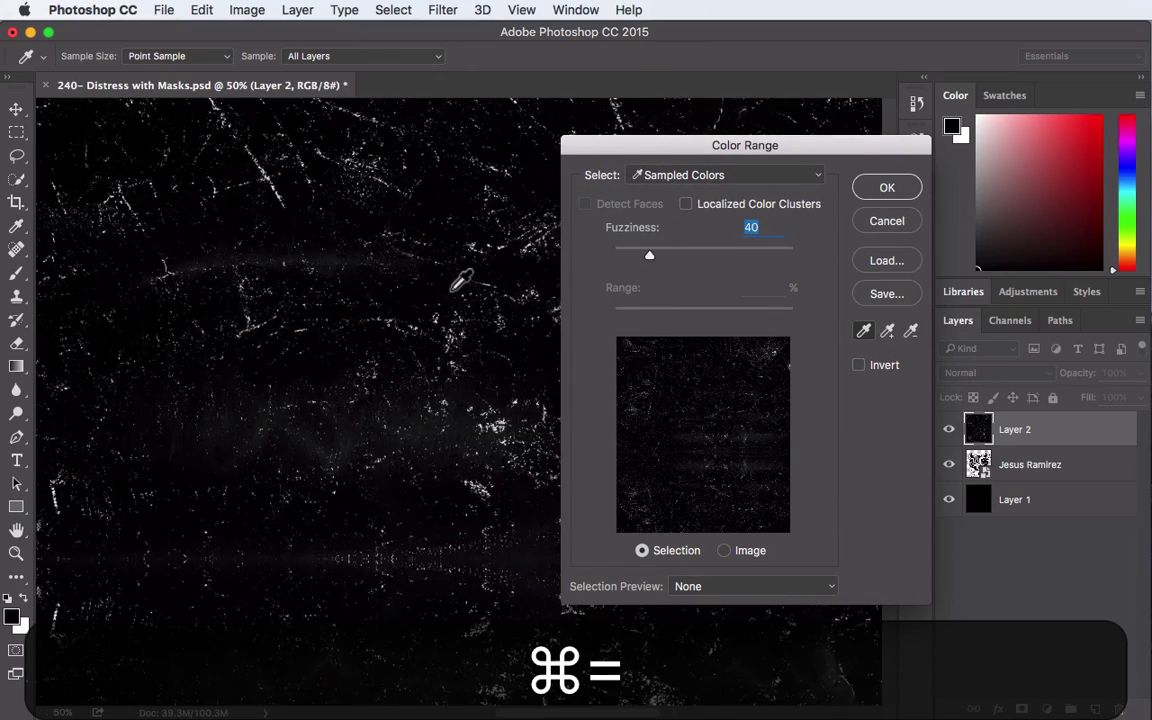
{"action": "key", "text": "super+equal"}
{"action": "key", "text": "super+equal"}
{"action": "key", "text": "super+equal"}
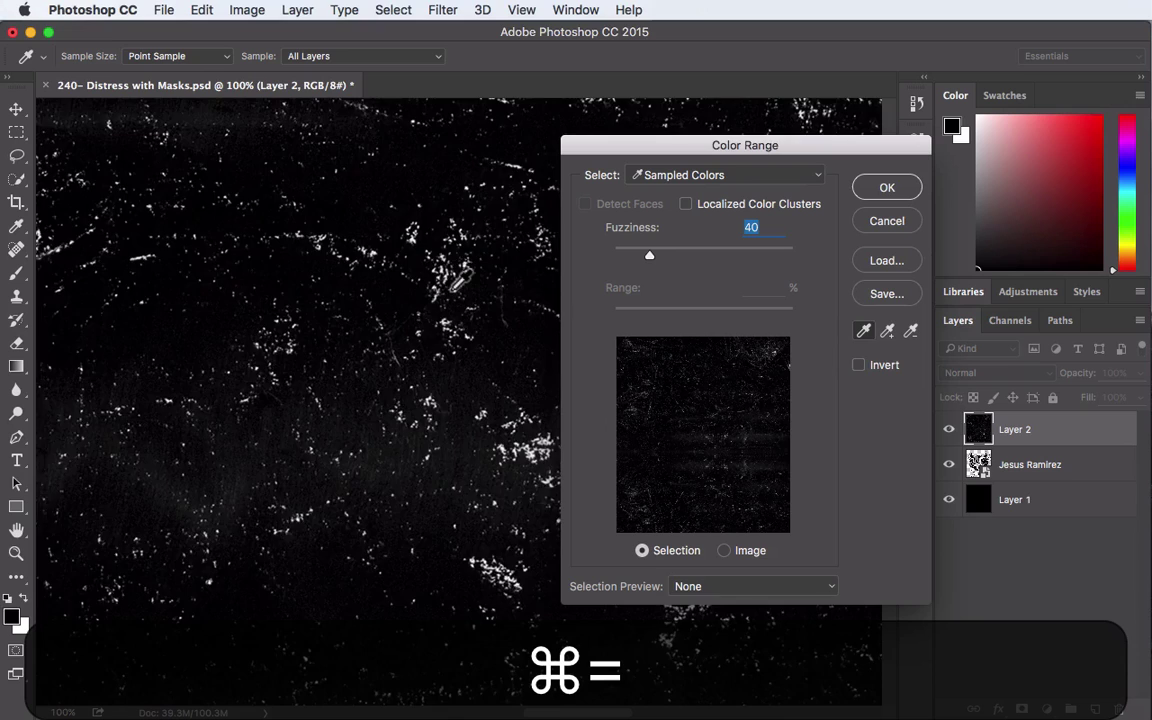
{"action": "left_click", "coordinate": [453, 289]}
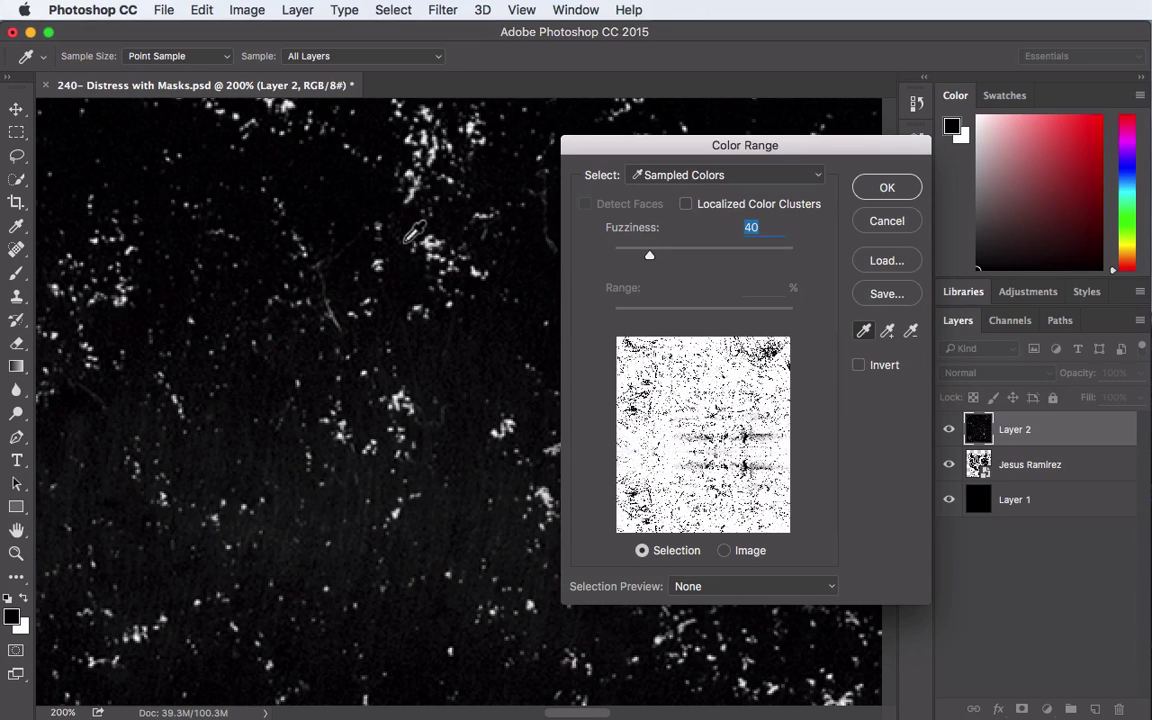
{"action": "key", "text": "super+minus"}
{"action": "key", "text": "super+minus"}
{"action": "key", "text": "super+minus"}
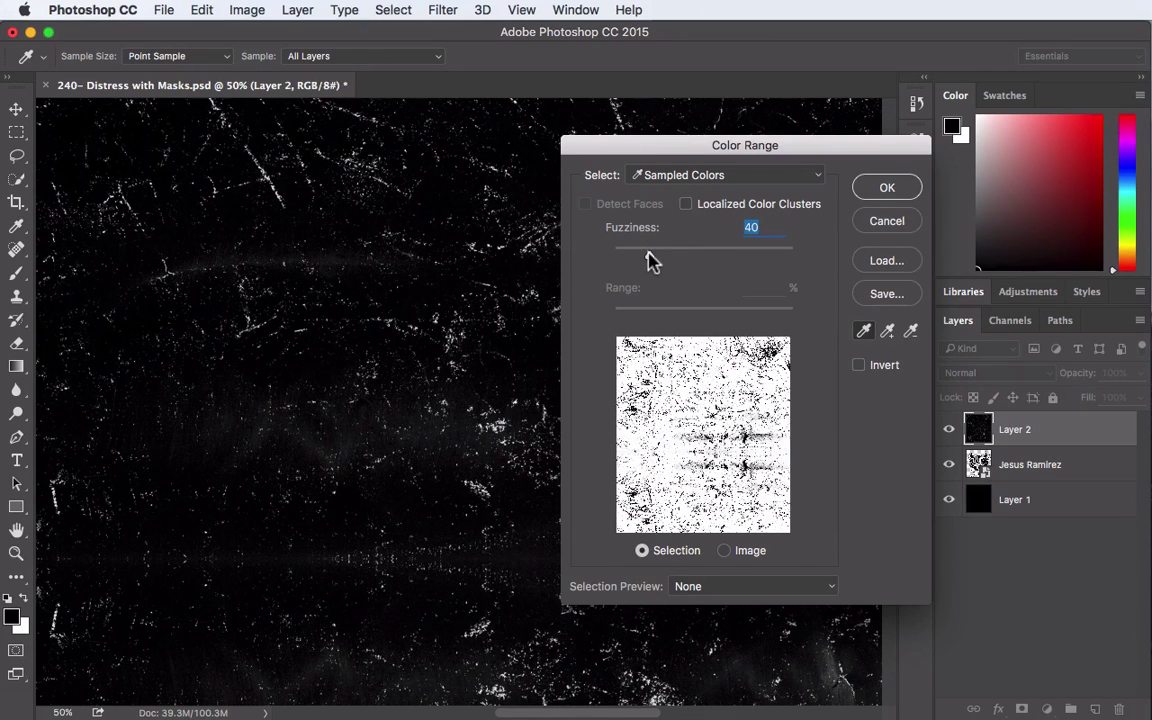
{"action": "left_click_drag", "start_coordinate": [648, 258], "coordinate": [810, 256]}
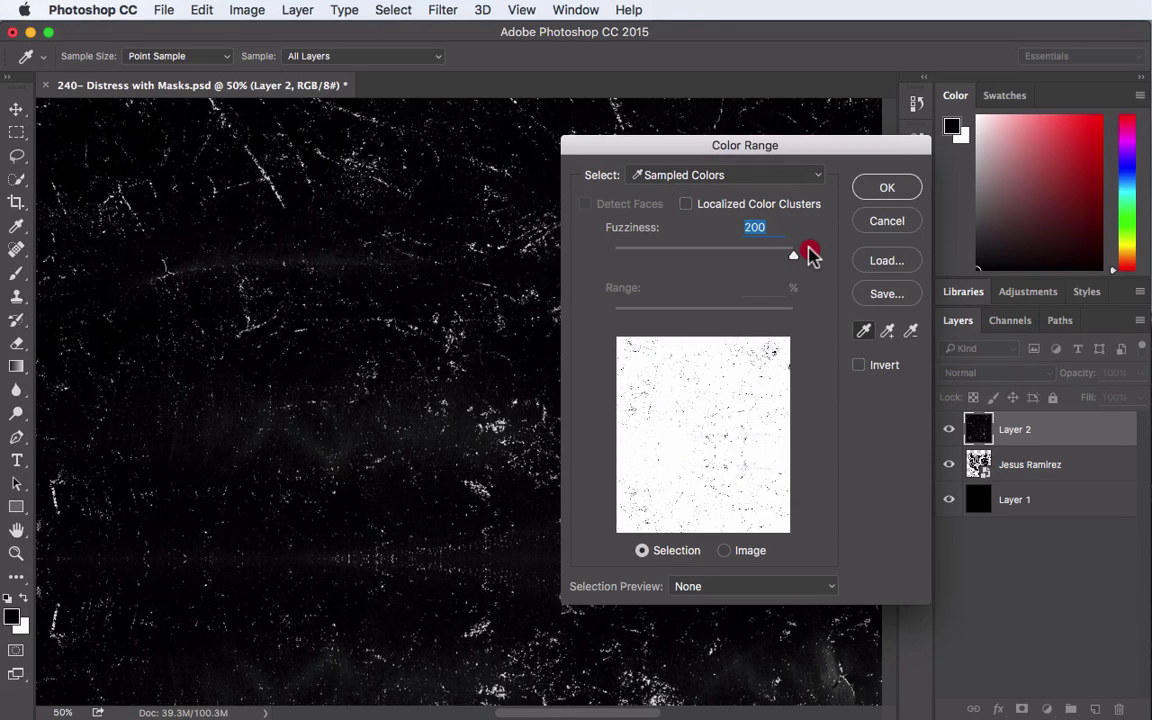
{"action": "left_click_drag", "start_coordinate": [810, 256], "coordinate": [610, 265]}
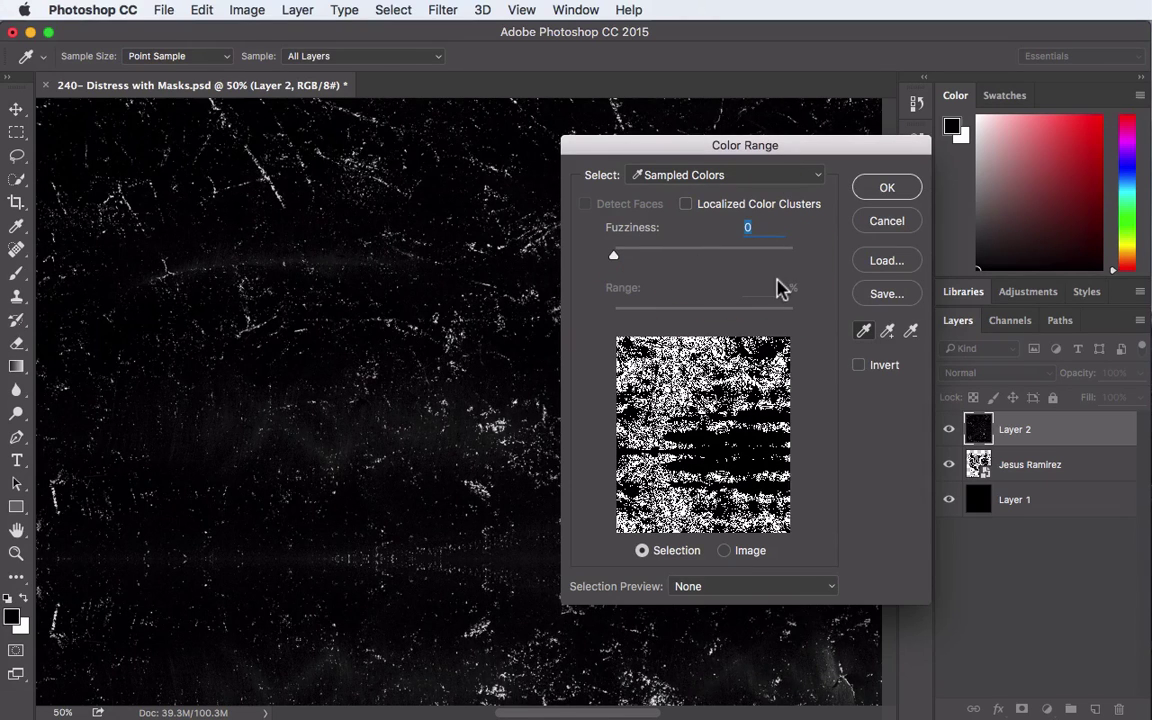
{"action": "type", "text": "40"}
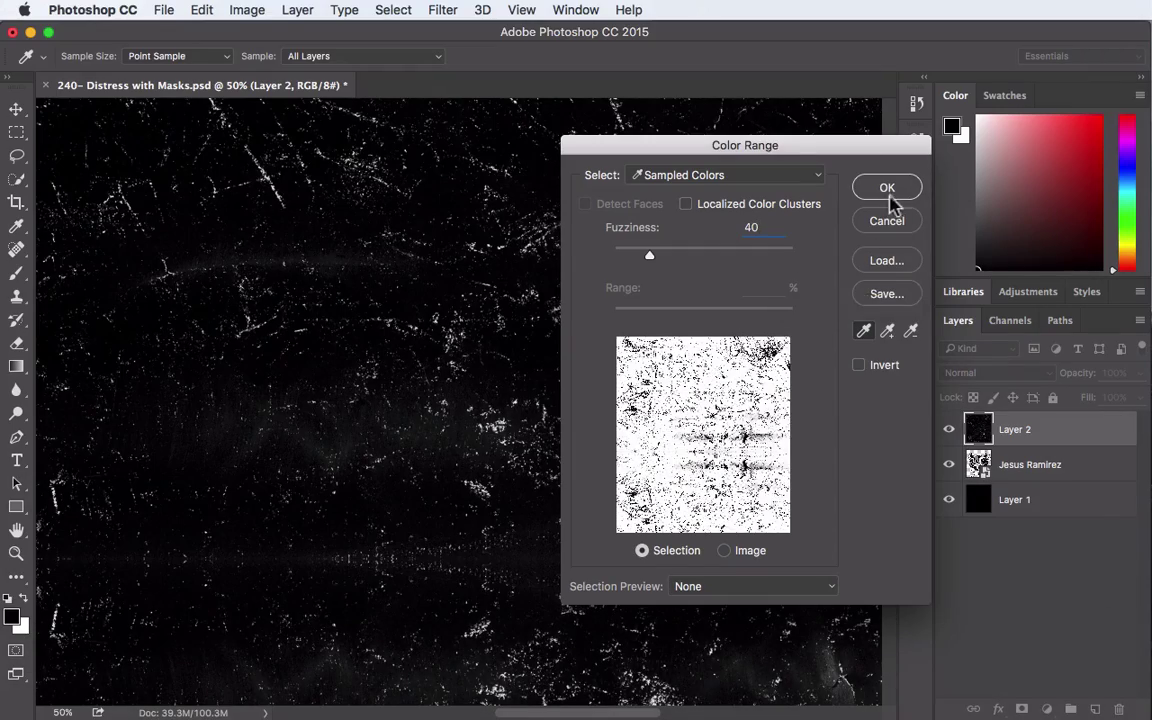
{"action": "left_click", "coordinate": [887, 191]}
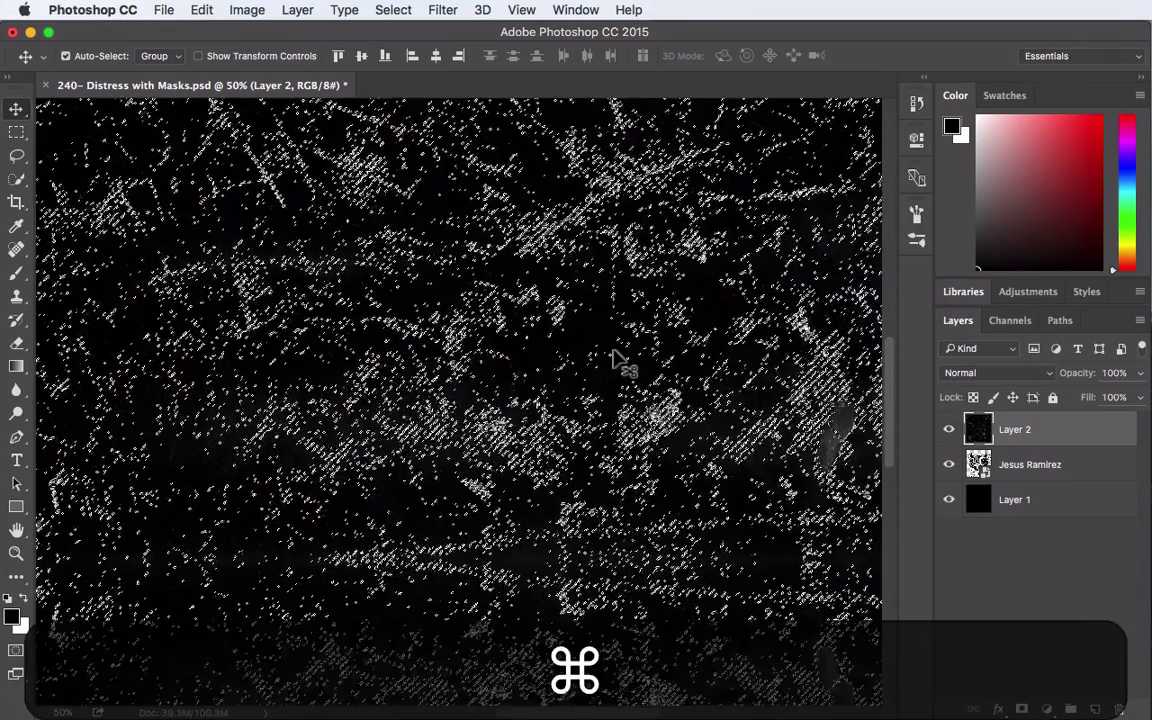
- Hide the texture layer and make the logo artwork layer active, keeping the selection
{"action": "key", "text": "super+0"}
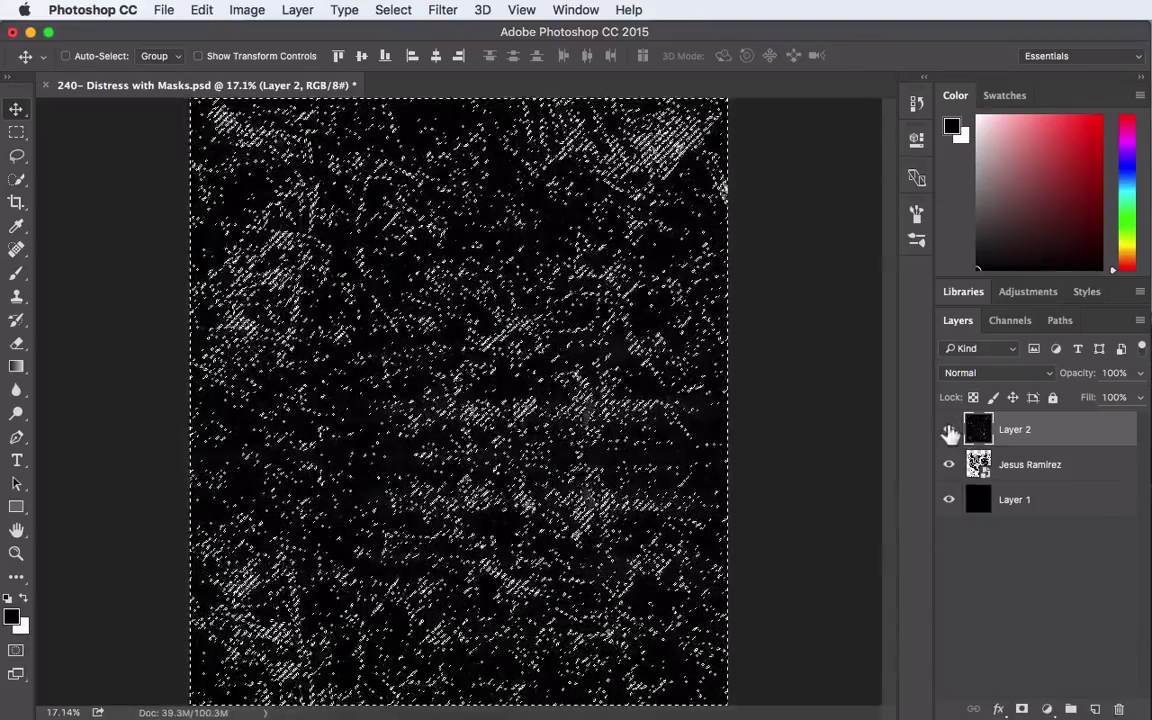
{"action": "left_click", "coordinate": [949, 430]}
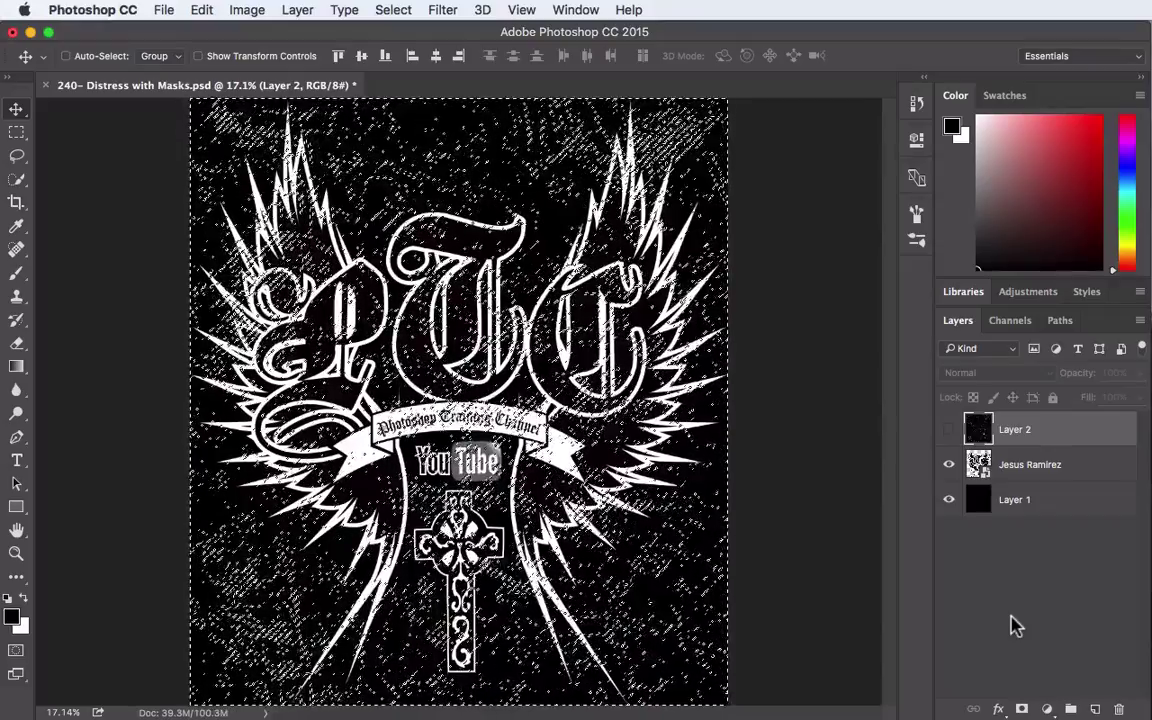
{"action": "left_click", "coordinate": [1075, 472]}
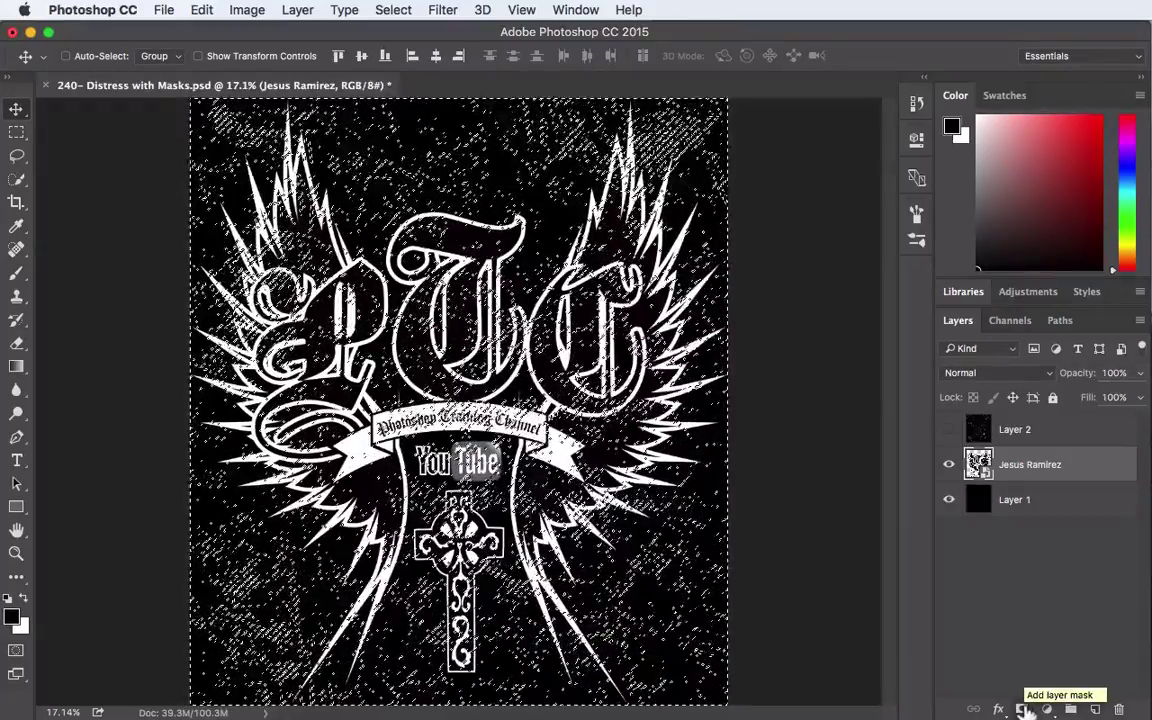
- Add a layer mask from the texture selection to the logo layer and inspect the distressed lettering
{"action": "left_click", "coordinate": [1022, 709]}
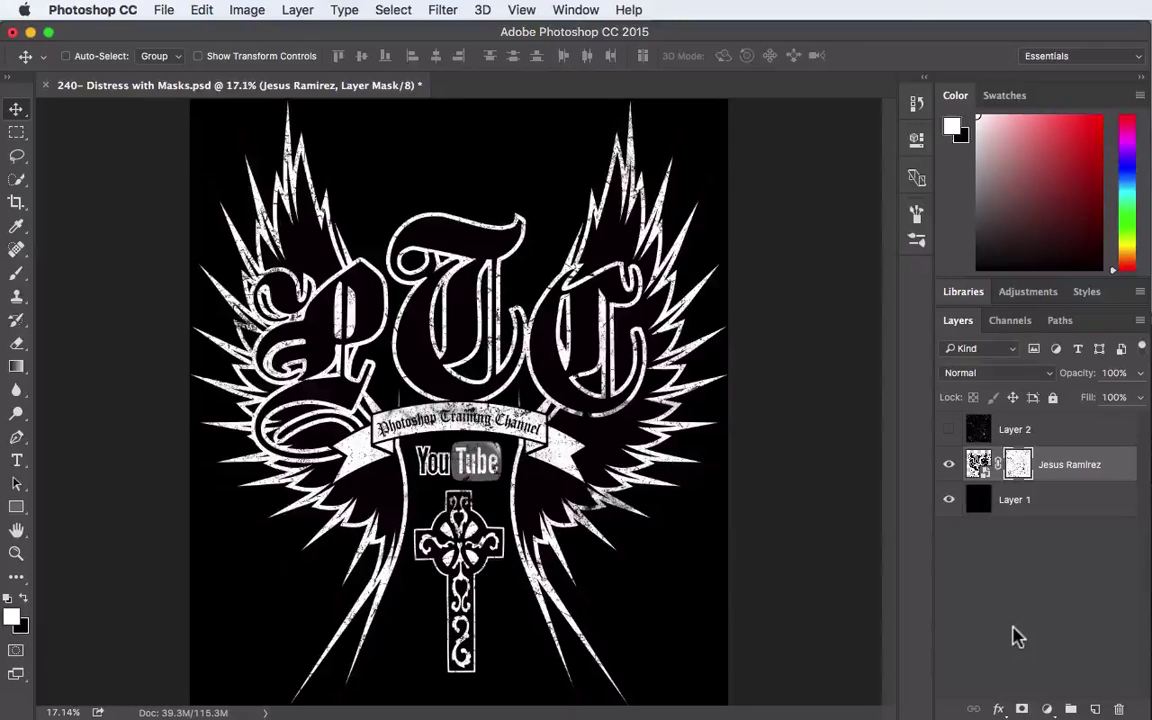
{"action": "key", "text": "super+equal"}
{"action": "key", "text": "super+equal"}
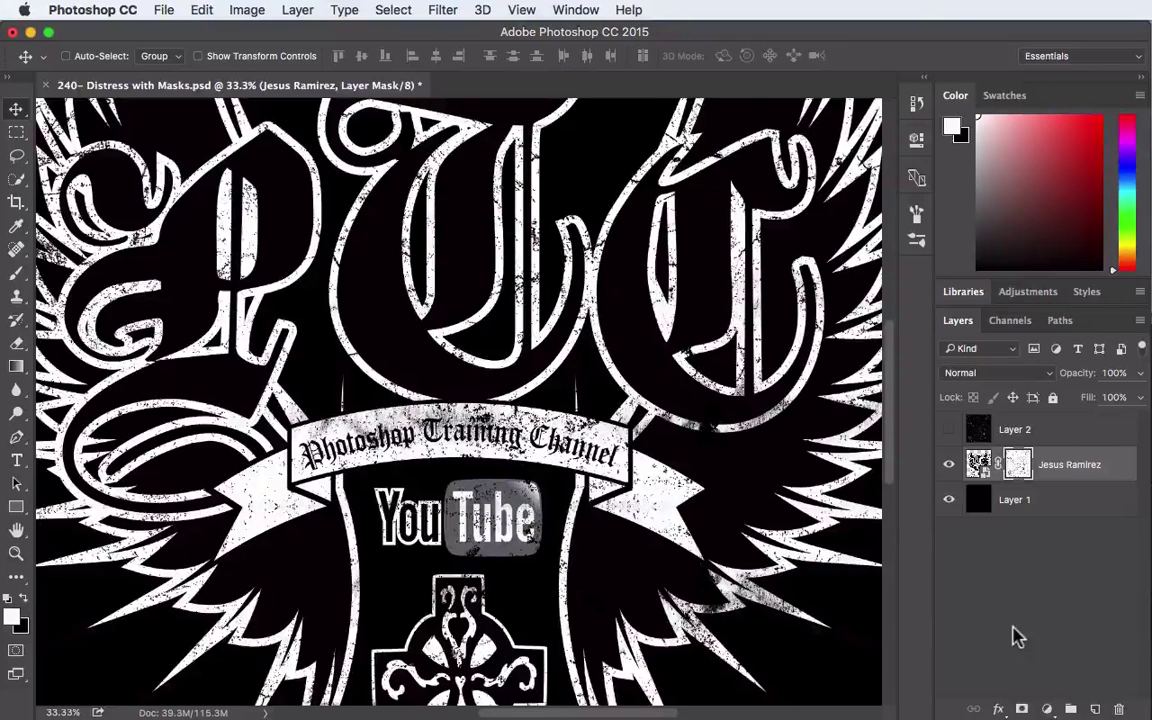
{"action": "key", "text": "super+0"}
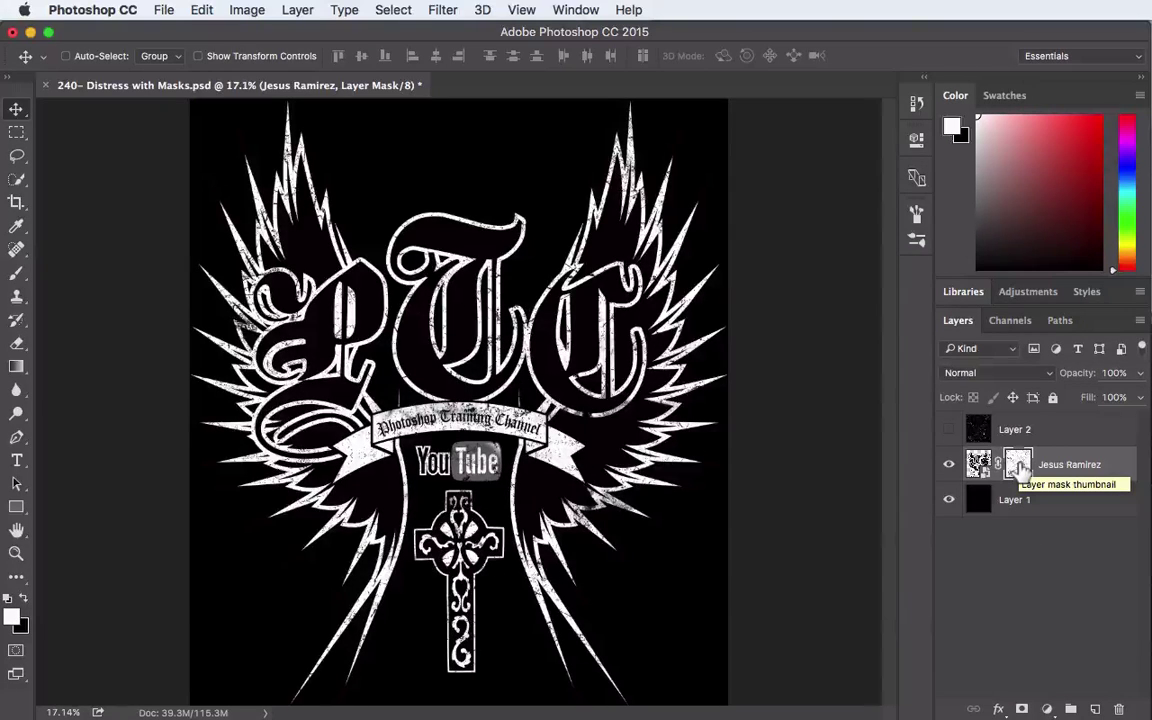
- View the logo layer's mask on its own, then return to the full artwork view
{"action": "key", "text": "alt"}
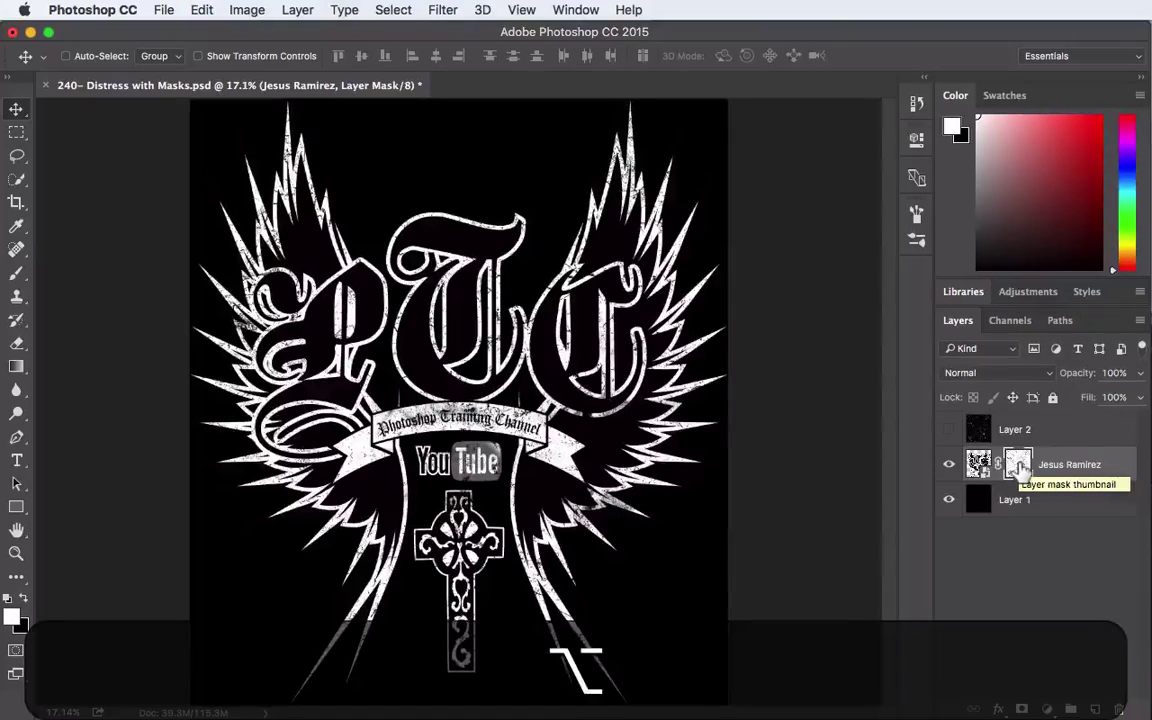
{"action": "left_click", "coordinate": [1018, 466], "text": "alt"}
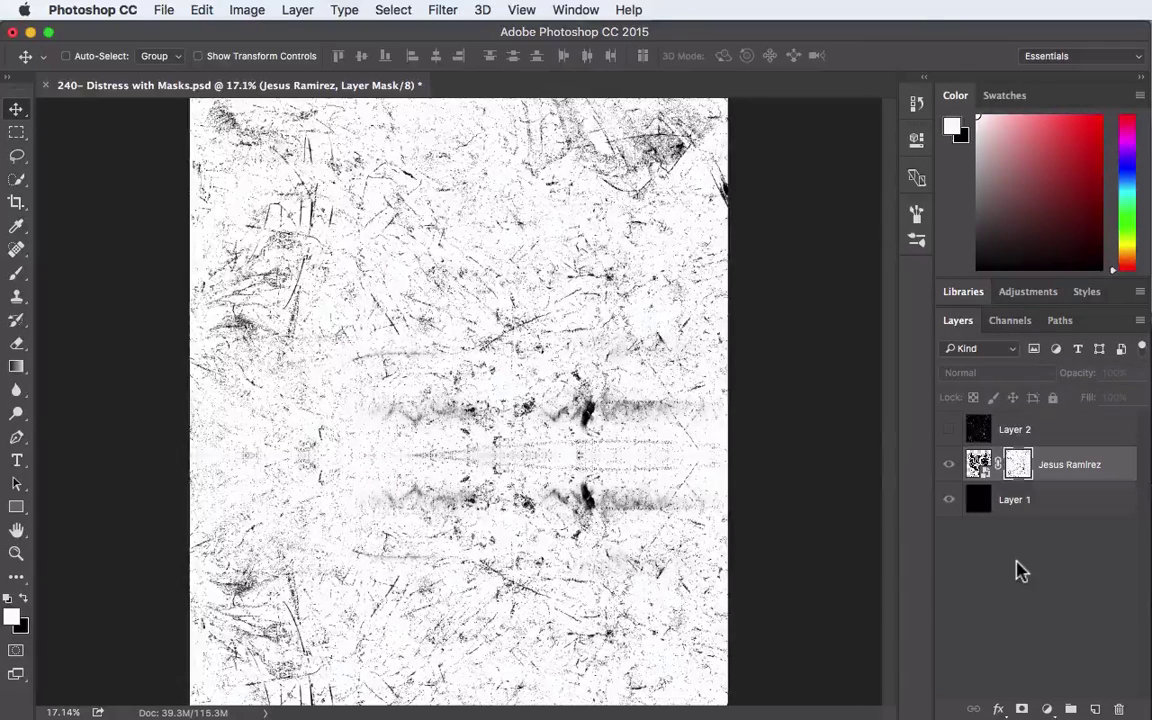
{"action": "left_click", "coordinate": [1019, 464], "text": "alt"}
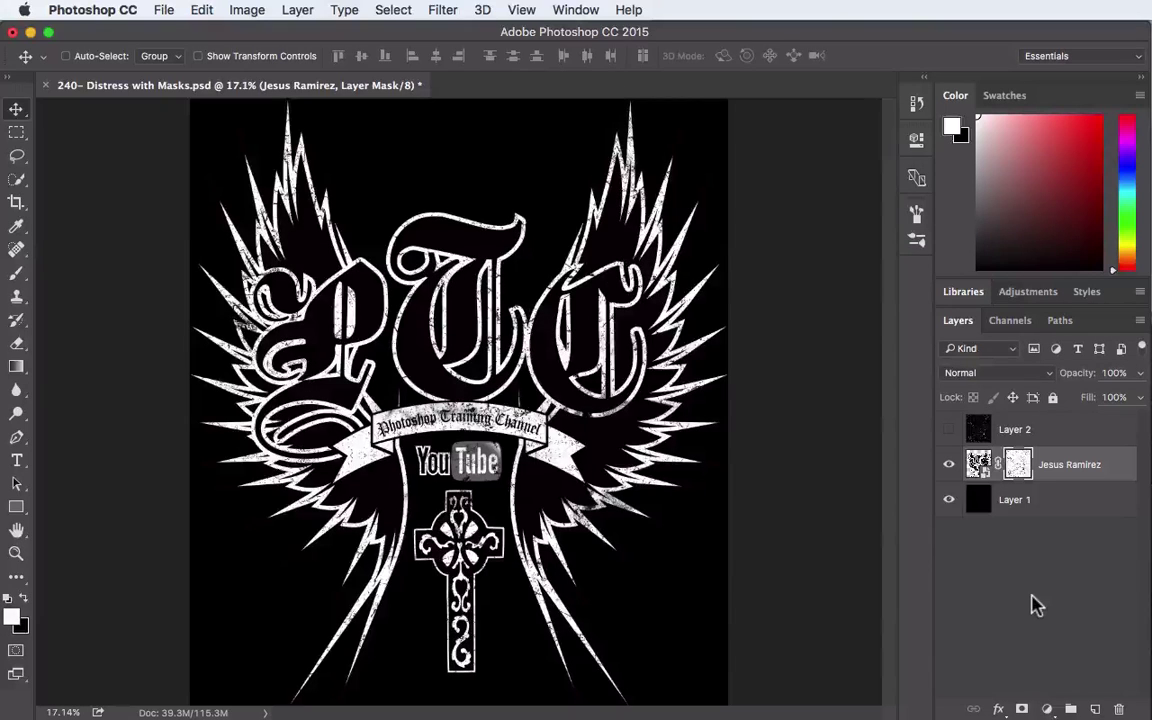
- Unlink the mask from the logo artwork and open Levels on the mask
{"action": "left_click", "coordinate": [997, 464]}
{"action": "key", "text": "super+l"}
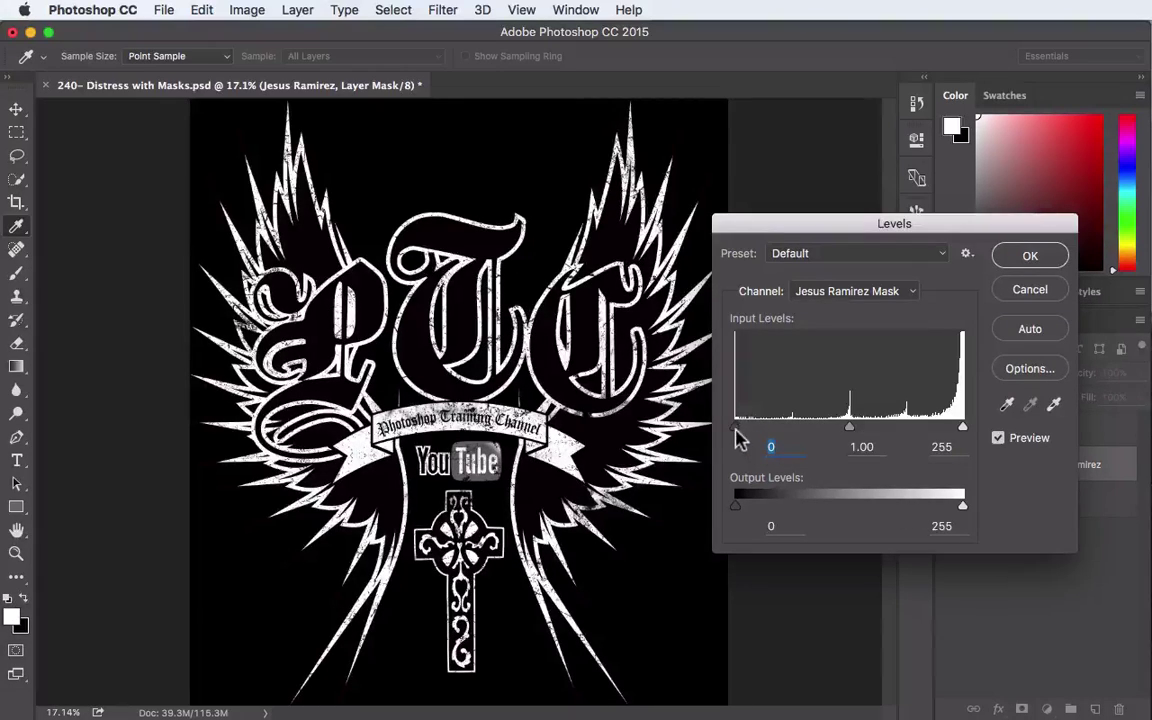
- Apply Levels to the logo mask with a 0.58 midtone after trying the black and white sliders
{"action": "left_click", "coordinate": [735, 426]}
{"action": "left_click_drag", "start_coordinate": [735, 430], "coordinate": [866, 428]}
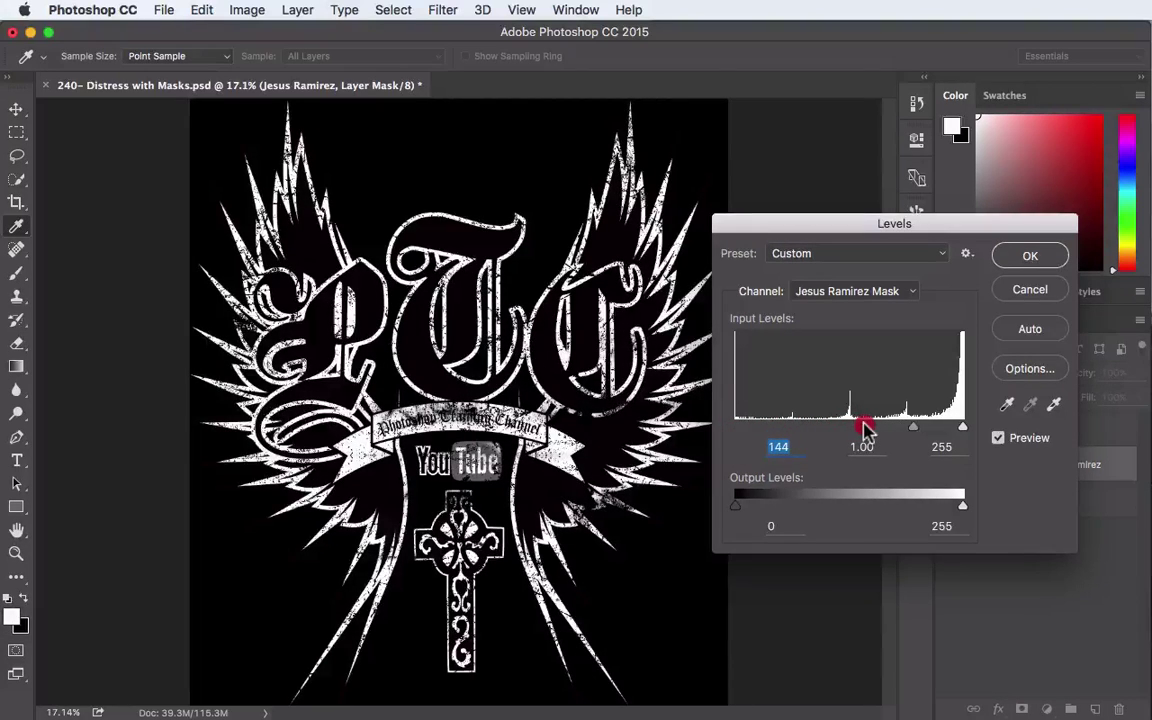
{"action": "left_click_drag", "start_coordinate": [866, 430], "coordinate": [727, 432]}
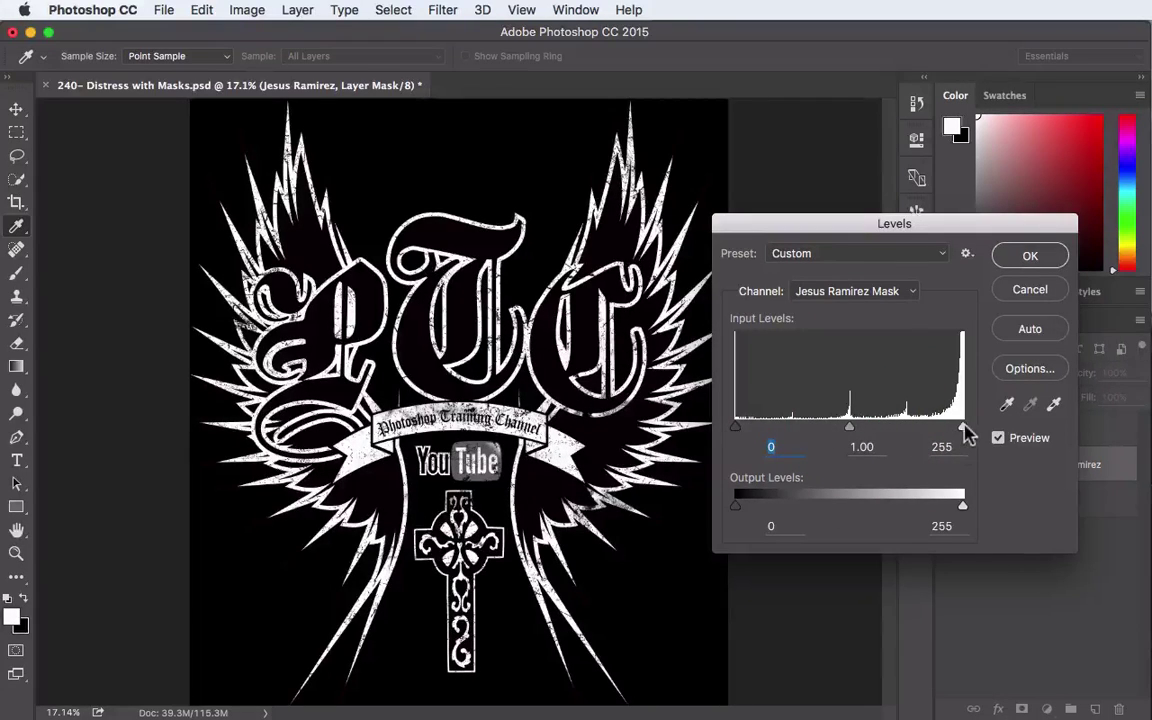
{"action": "mouse_move", "coordinate": [963, 432]}
{"action": "left_mouse_down"}
{"action": "mouse_move", "coordinate": [833, 430]}
{"action": "mouse_move", "coordinate": [982, 427]}
{"action": "mouse_move", "coordinate": [970, 432]}
{"action": "left_mouse_up"}
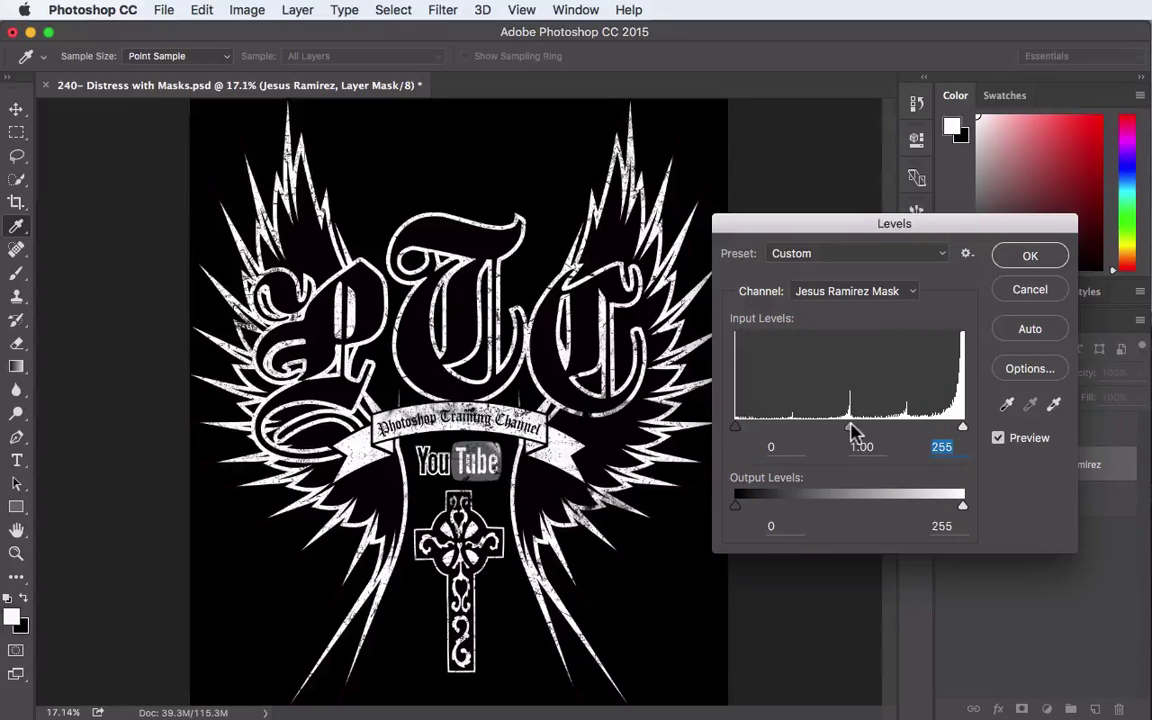
{"action": "left_click_drag", "start_coordinate": [849, 424], "coordinate": [888, 428]}
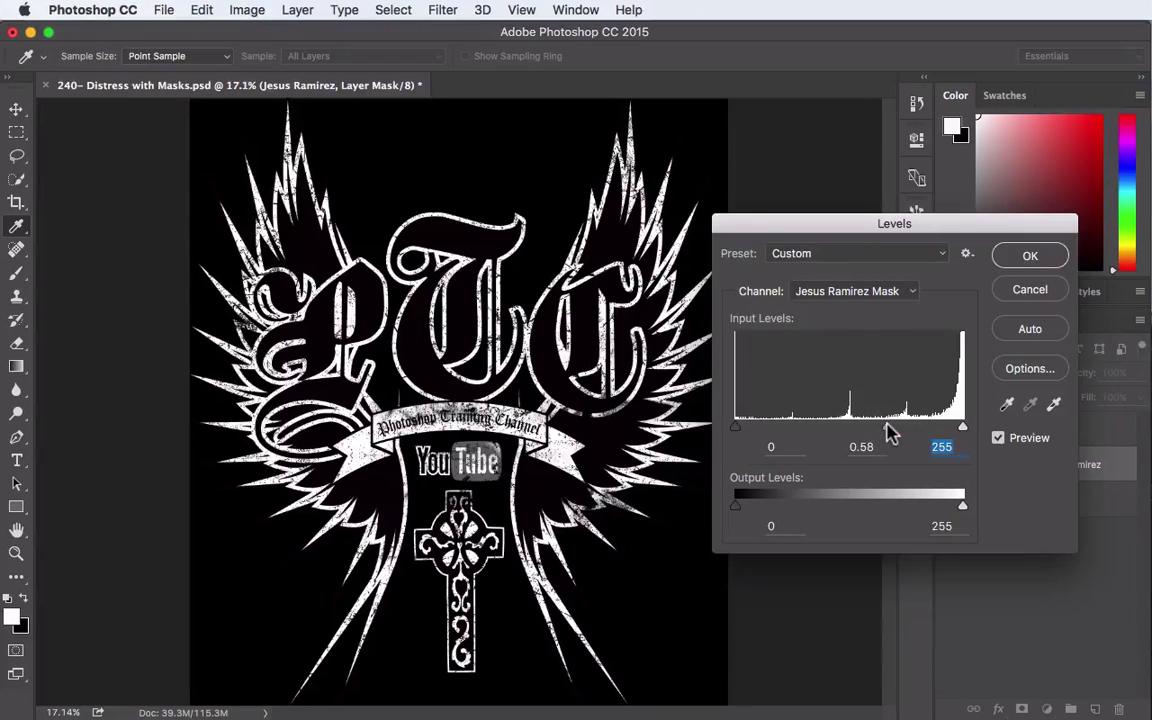
{"action": "left_click", "coordinate": [861, 447]}
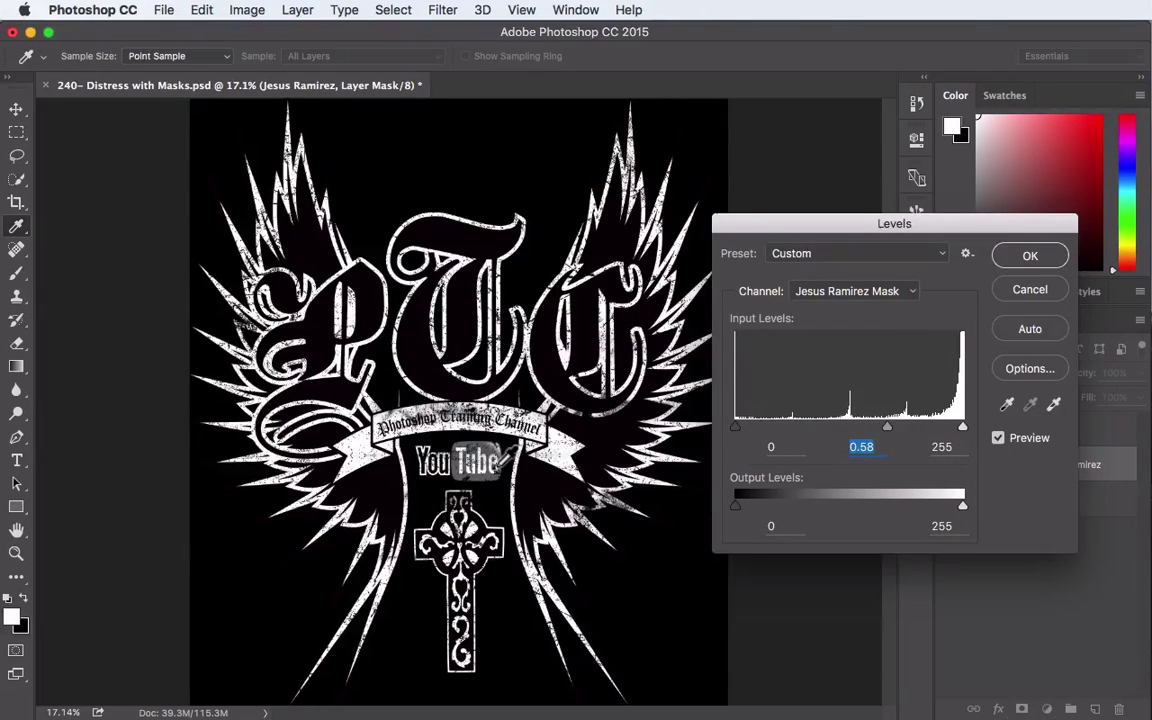
{"action": "left_click", "coordinate": [1045, 254]}
{"action": "key", "text": "v"}
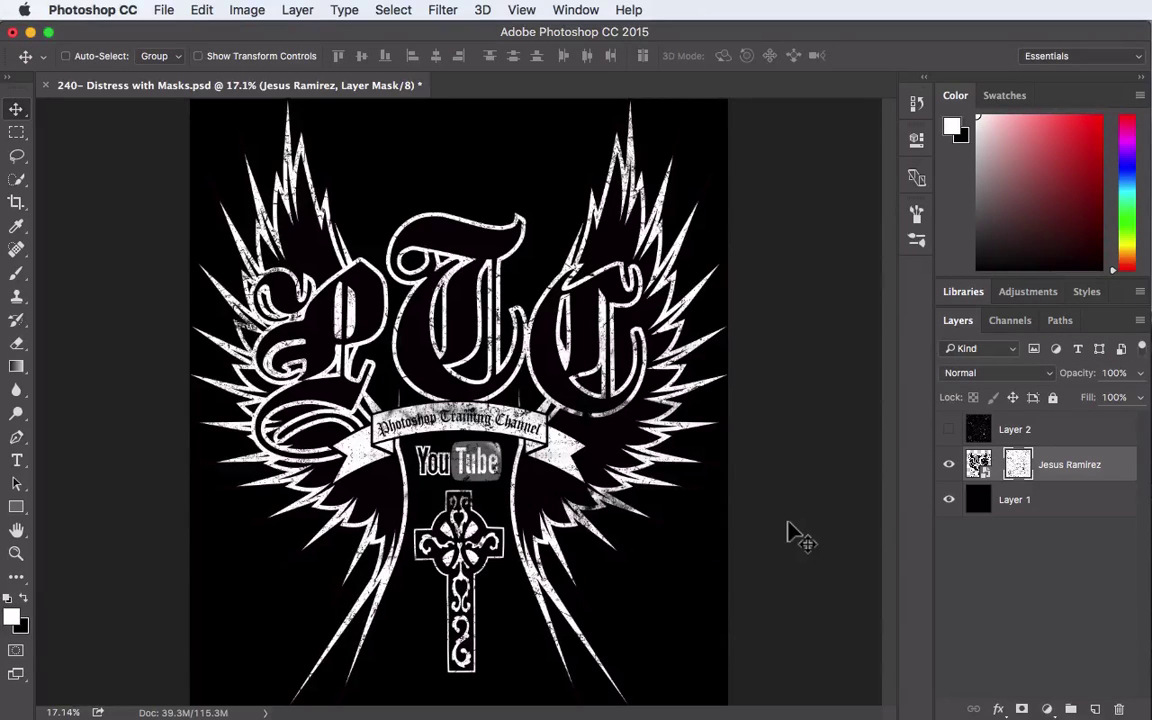
- Zoom in close on the Photoshop Training Channel banner and switch to the Brush tool
{"action": "key", "text": "super+equal"}
{"action": "key", "text": "super+equal"}
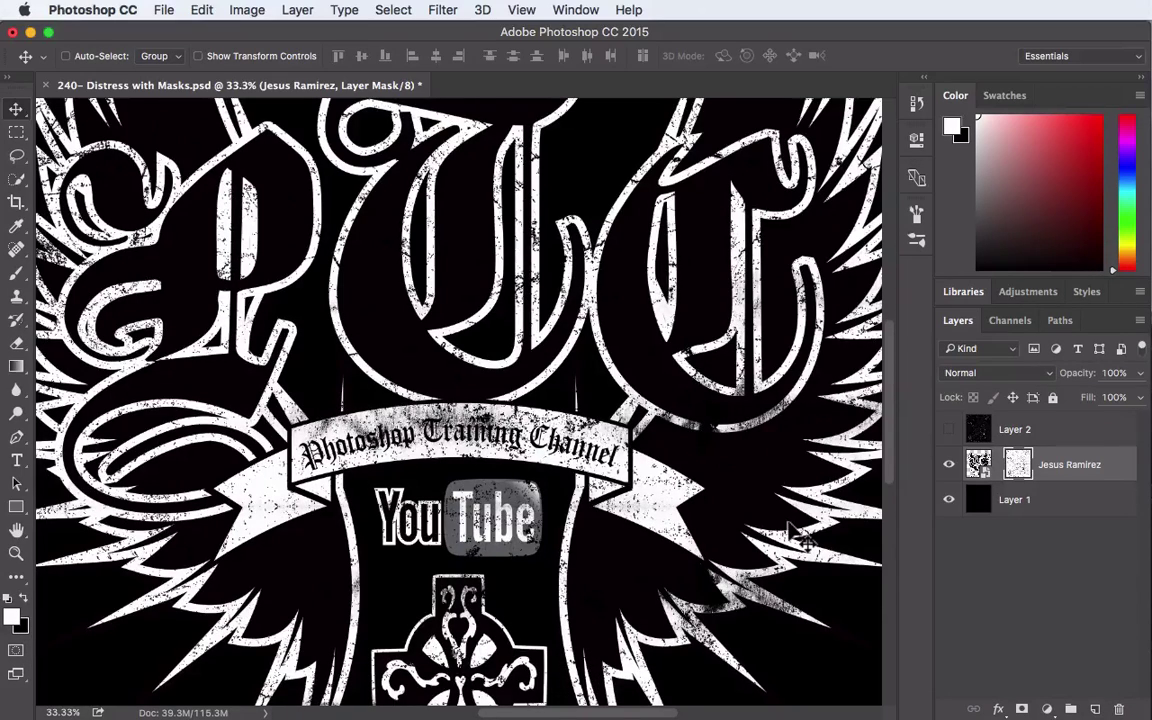
{"action": "key", "text": "super+equal"}
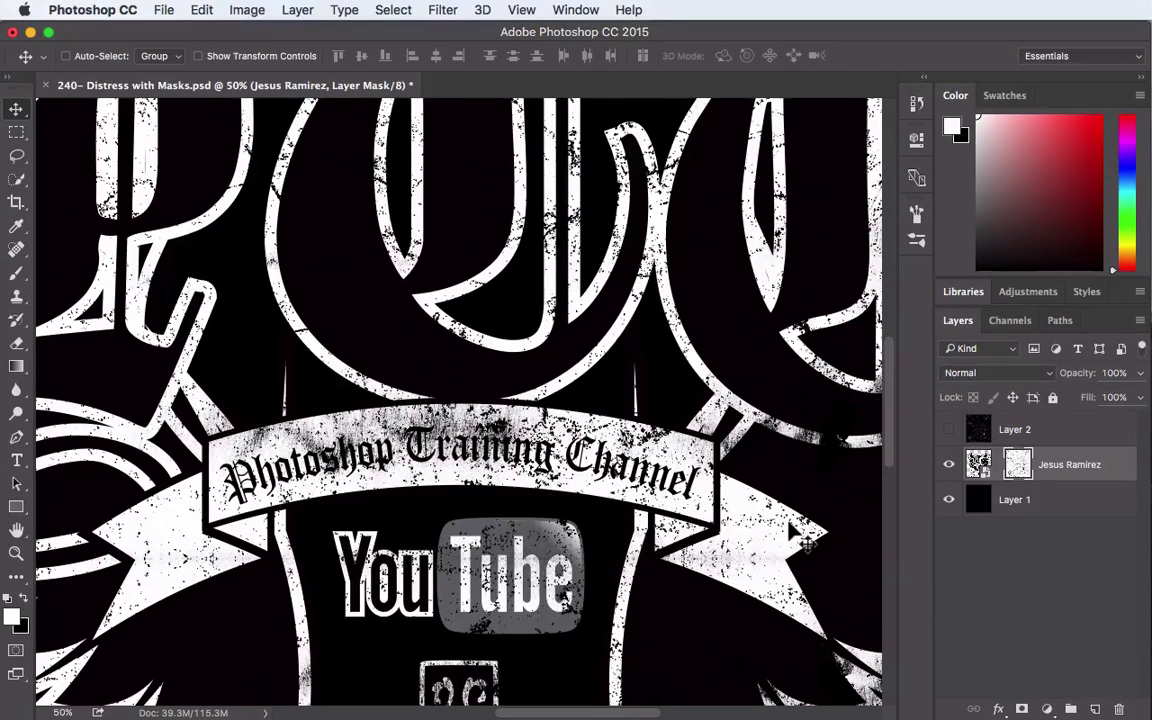
{"action": "key", "text": "b"}
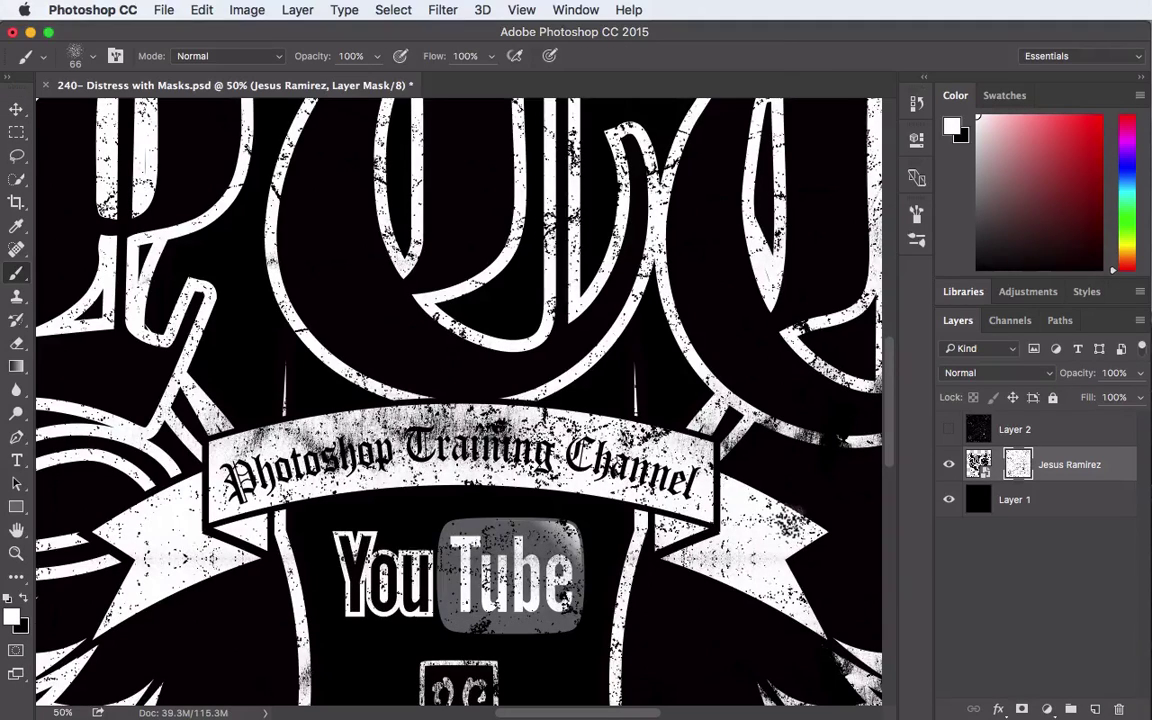
- Test-paint a speckled dab on the mask, then choose the 66 px speckled brush preset
{"action": "left_click", "coordinate": [331, 271]}
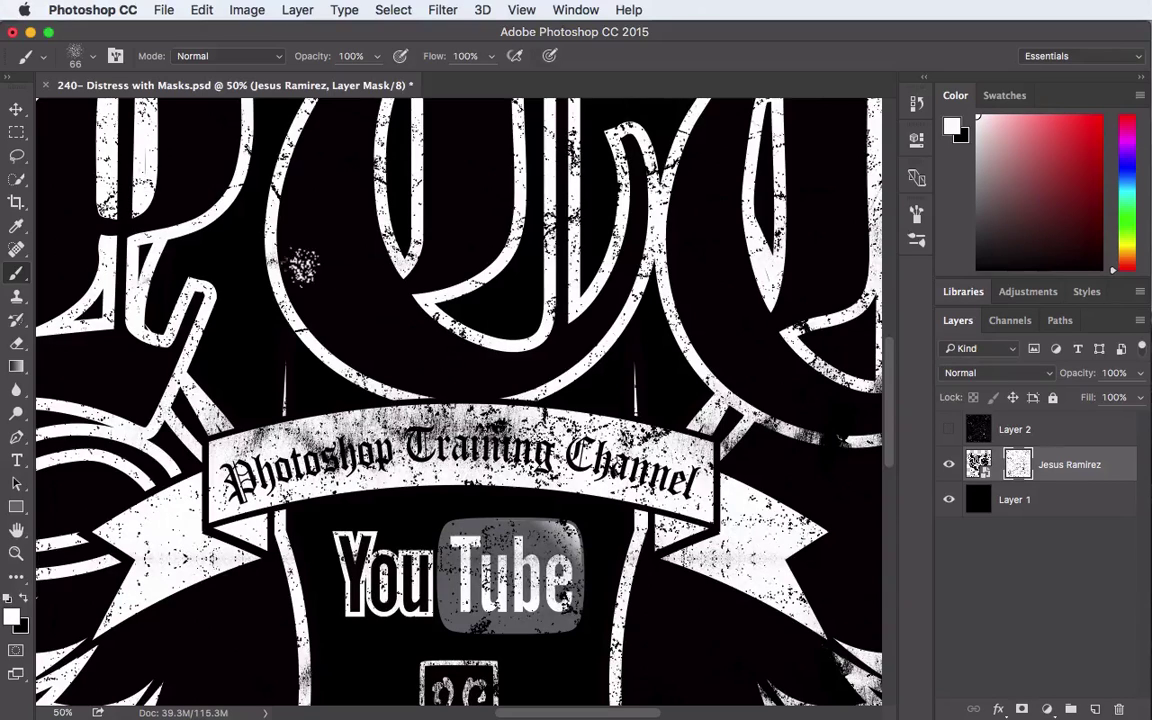
{"action": "left_click", "coordinate": [92, 58]}
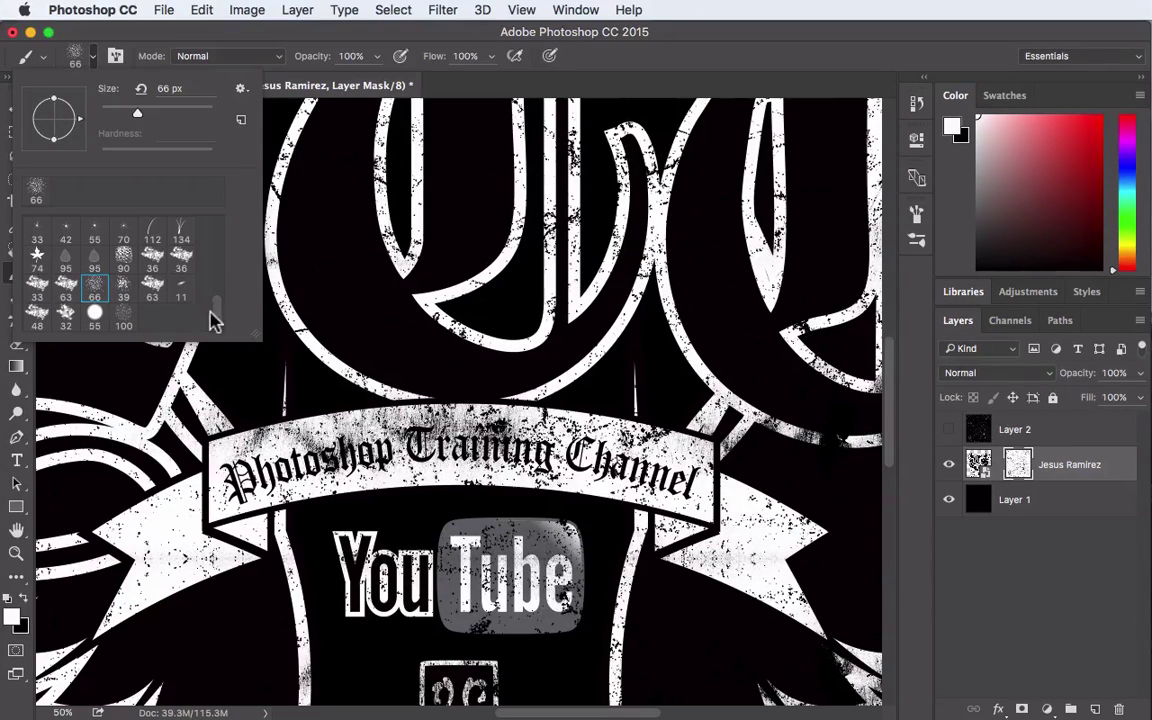
{"action": "mouse_move", "coordinate": [216, 312]}
{"action": "left_mouse_down"}
{"action": "mouse_move", "coordinate": [212, 224]}
{"action": "mouse_move", "coordinate": [222, 334]}
{"action": "left_mouse_up"}
{"action": "left_click", "coordinate": [97, 292]}
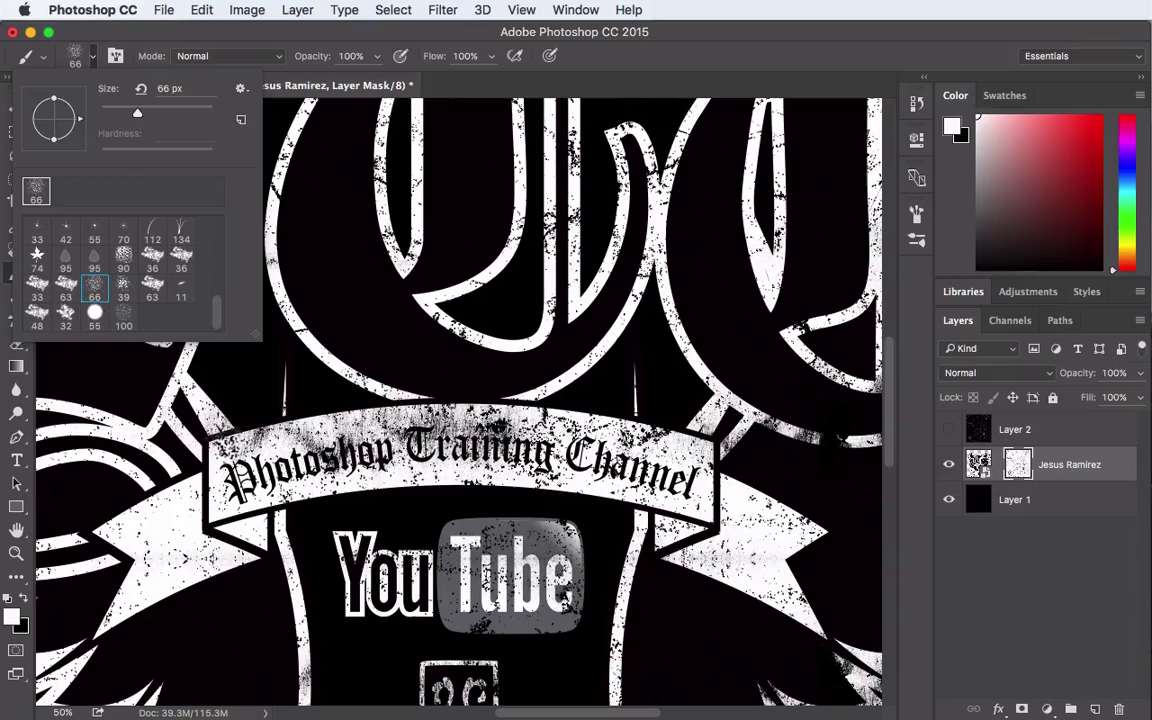
{"action": "key", "text": "Return"}
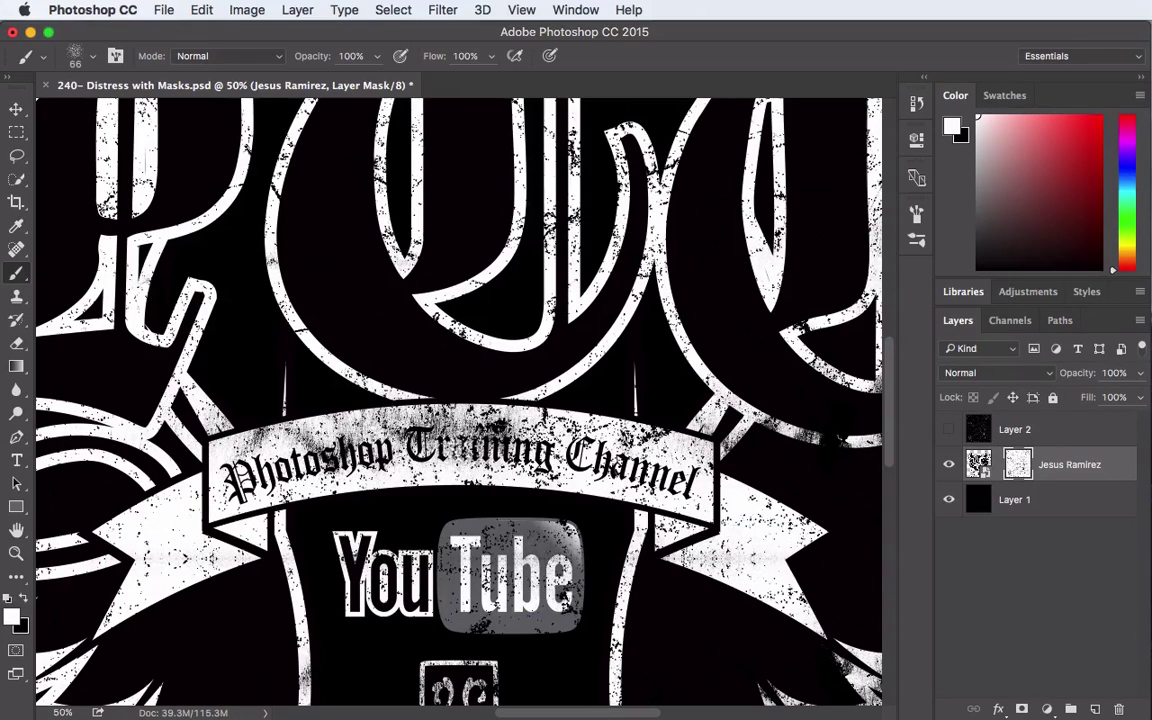
- Paint white on the mask over the banner's Training lettering, undoing one stray stroke
{"action": "mouse_move", "coordinate": [405, 402]}
{"action": "left_mouse_down"}
{"action": "mouse_move", "coordinate": [417, 440]}
{"action": "mouse_move", "coordinate": [532, 424]}
{"action": "mouse_move", "coordinate": [465, 425]}
{"action": "mouse_move", "coordinate": [530, 432]}
{"action": "mouse_move", "coordinate": [476, 417]}
{"action": "mouse_move", "coordinate": [512, 429]}
{"action": "mouse_move", "coordinate": [432, 428]}
{"action": "mouse_move", "coordinate": [412, 406]}
{"action": "mouse_move", "coordinate": [452, 411]}
{"action": "mouse_move", "coordinate": [385, 391]}
{"action": "mouse_move", "coordinate": [398, 411]}
{"action": "mouse_move", "coordinate": [395, 385]}
{"action": "left_mouse_up"}
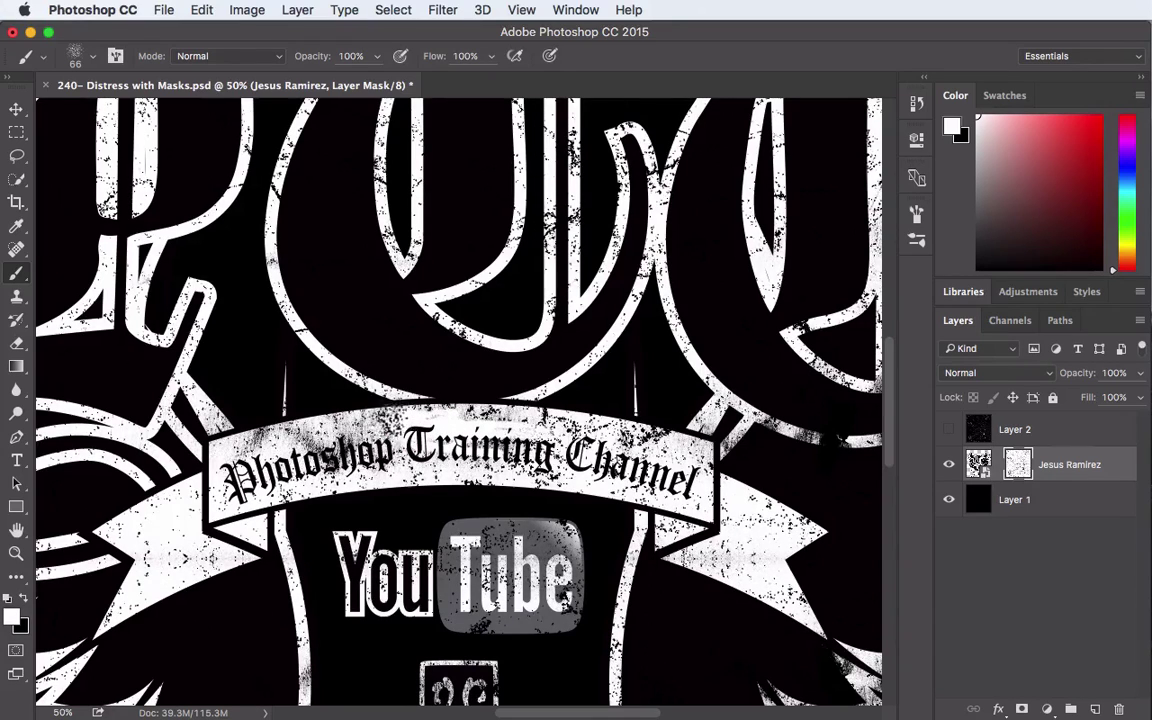
{"action": "left_click", "coordinate": [417, 411]}
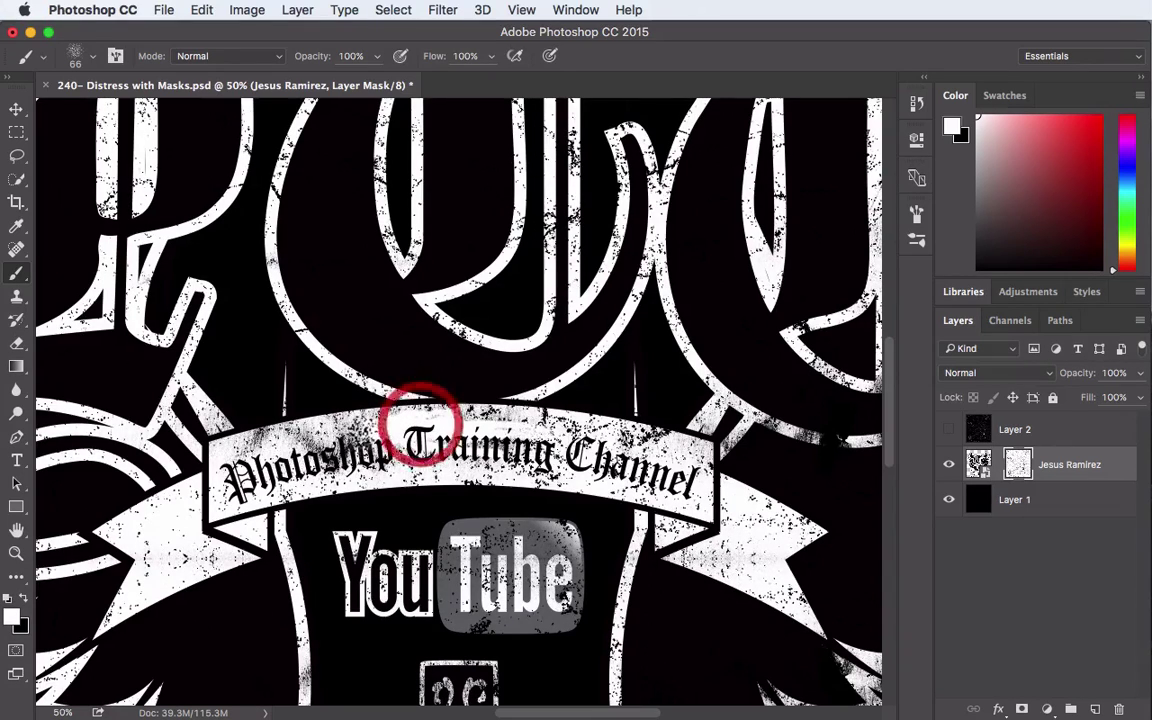
{"action": "key", "text": "super+z"}
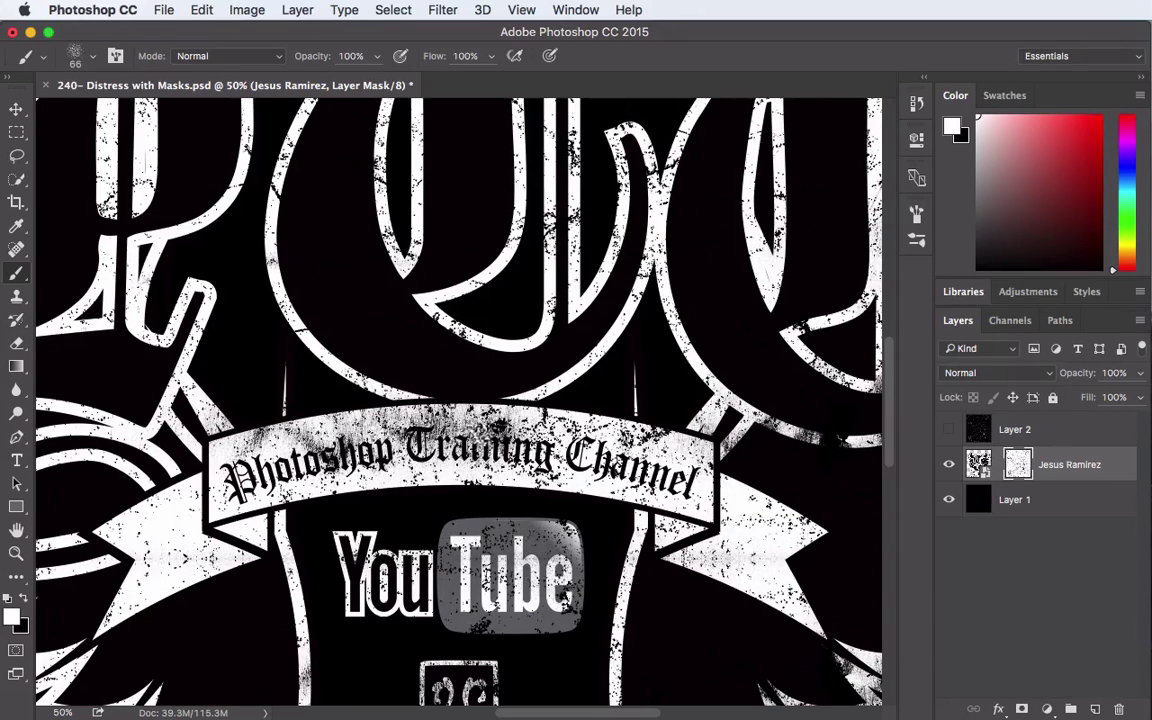
{"action": "left_click", "coordinate": [386, 360]}
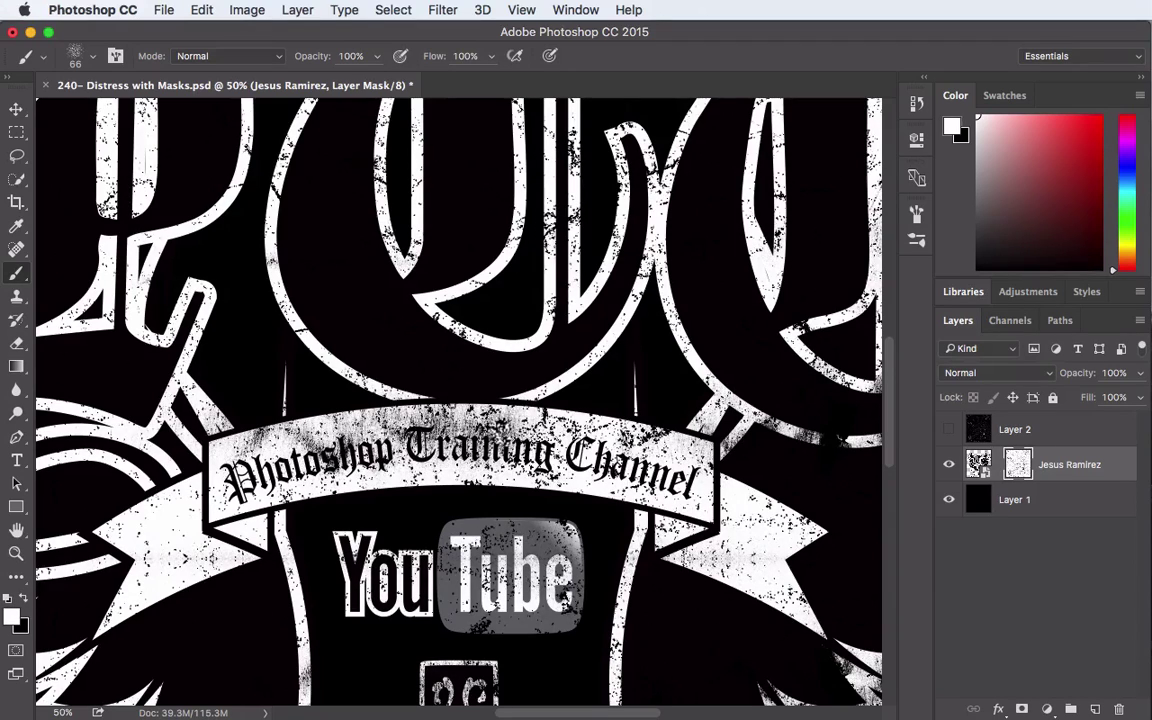
- Brush the scratch texture off the word Training and the 'Photo' and 'os' of Photoshop
{"action": "left_click", "coordinate": [489, 428]}
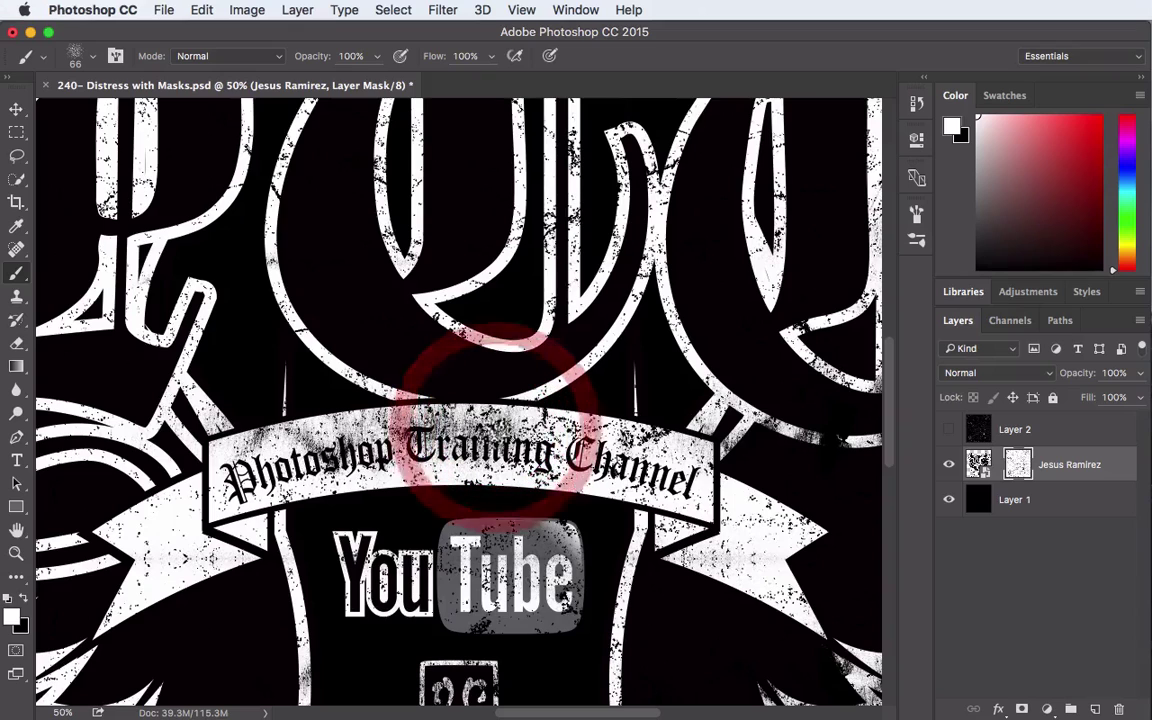
{"action": "left_click", "coordinate": [500, 415]}
{"action": "left_click", "coordinate": [425, 384]}
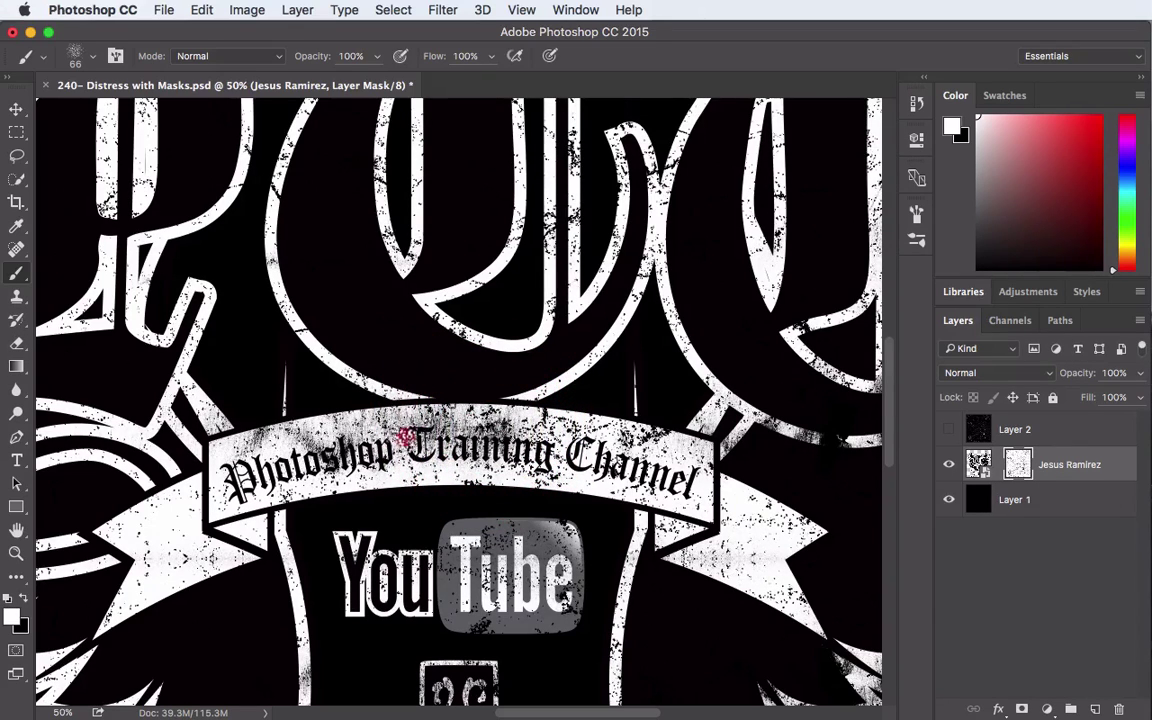
{"action": "left_click", "coordinate": [363, 393]}
{"action": "left_click", "coordinate": [411, 423]}
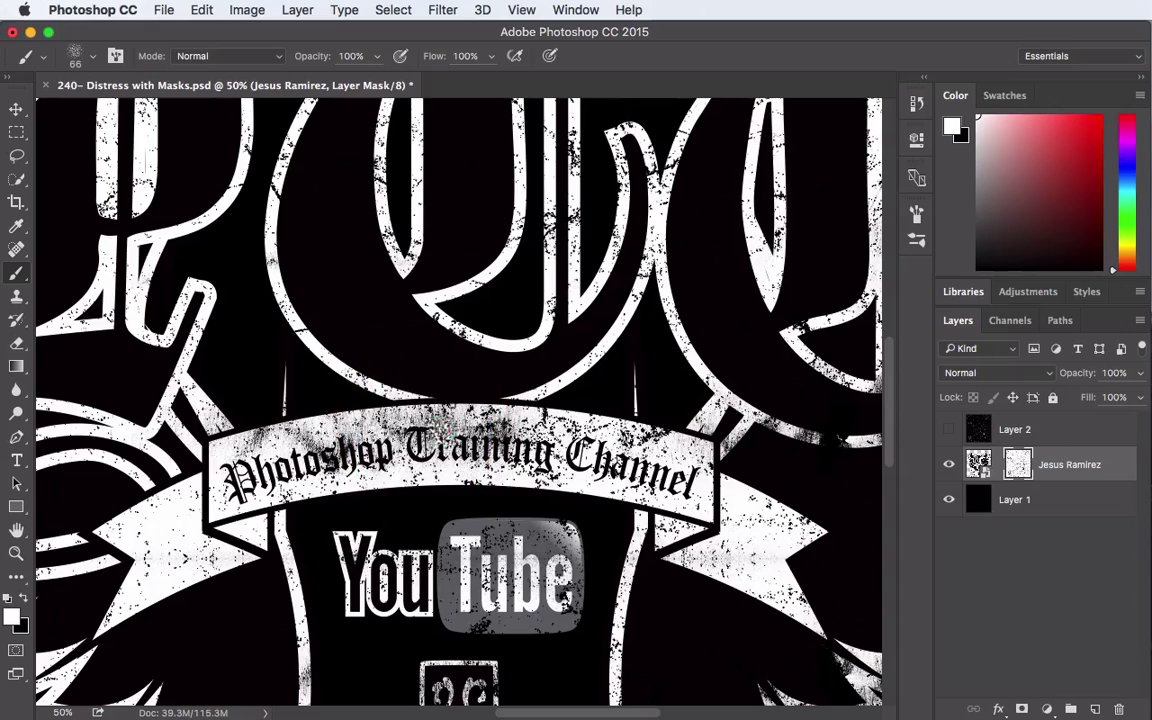
{"action": "left_click", "coordinate": [430, 437]}
{"action": "left_click", "coordinate": [303, 460]}
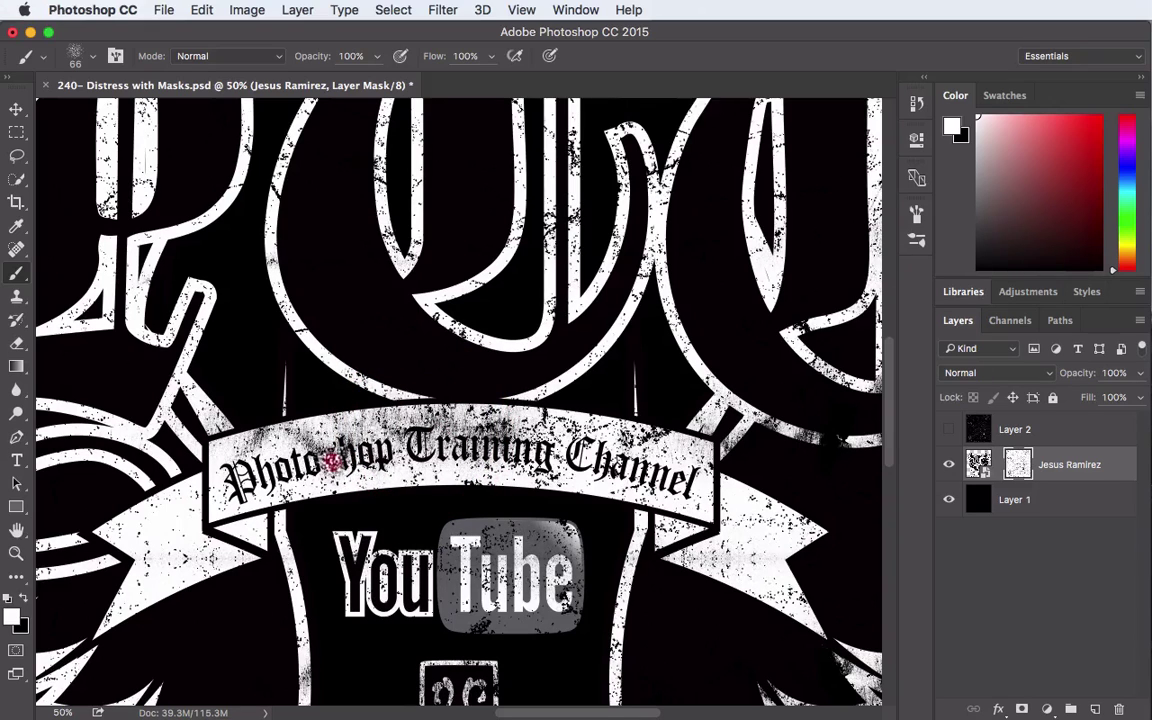
{"action": "left_click", "coordinate": [305, 440]}
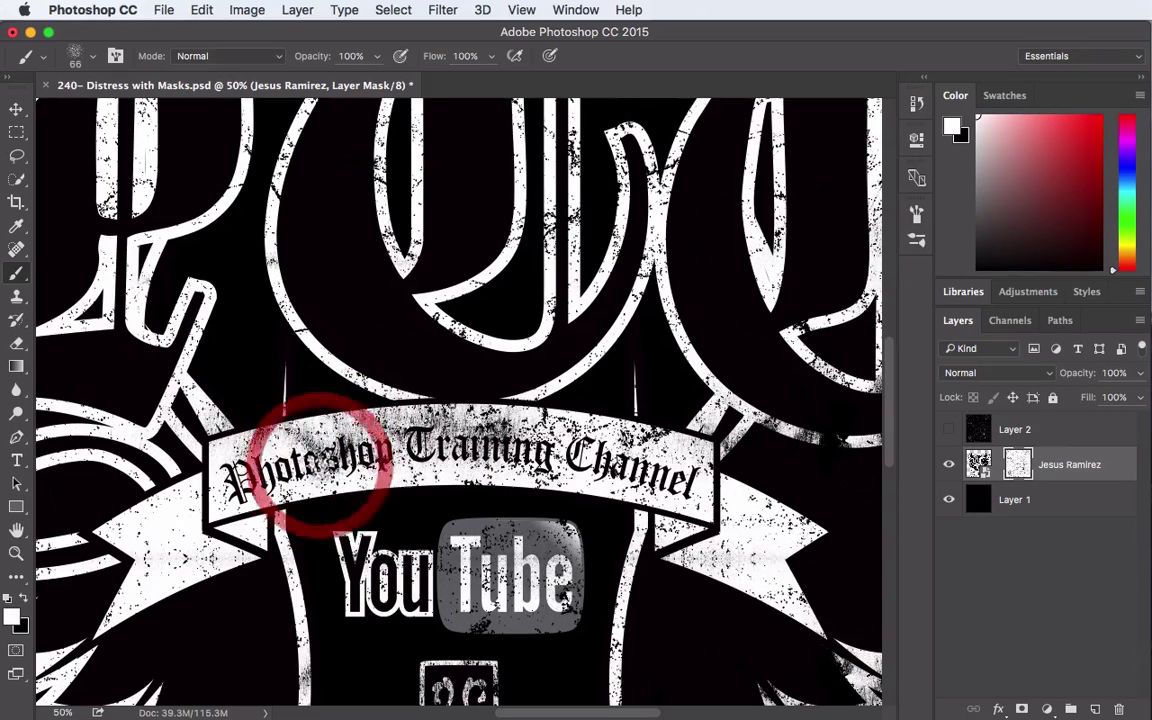
{"action": "left_click", "coordinate": [274, 403]}
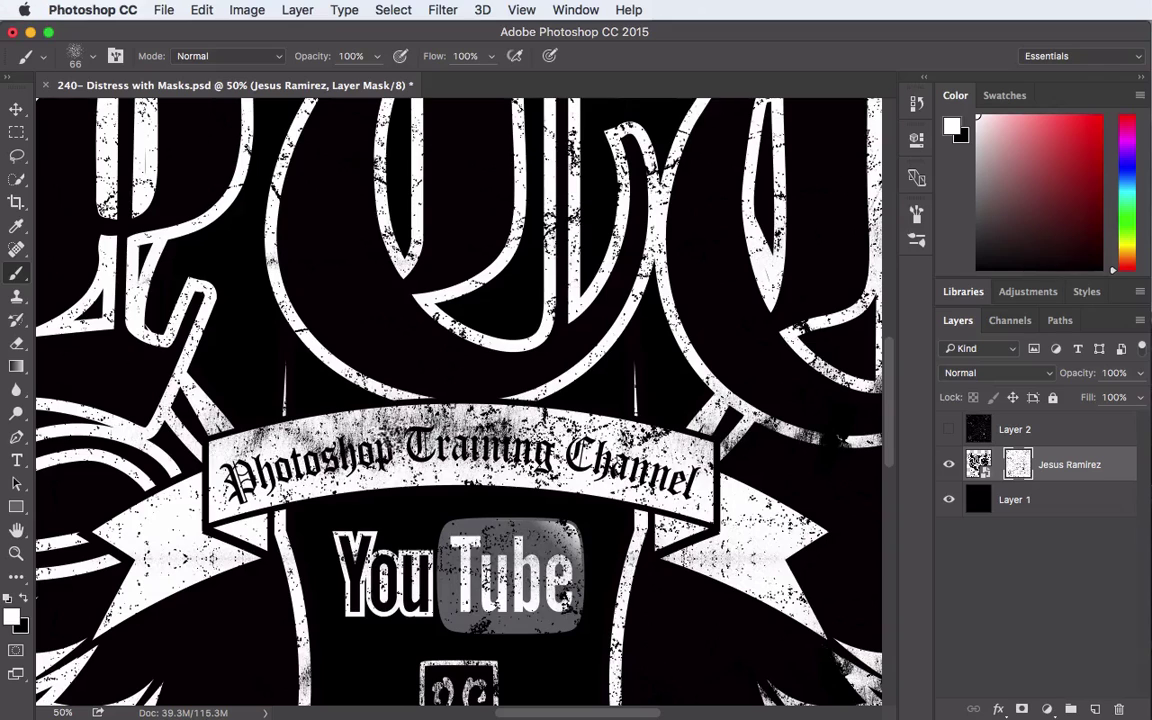
- Dab away leftover scratches on Training's 'ning' and just above the Tube button
{"action": "left_click", "coordinate": [408, 424]}
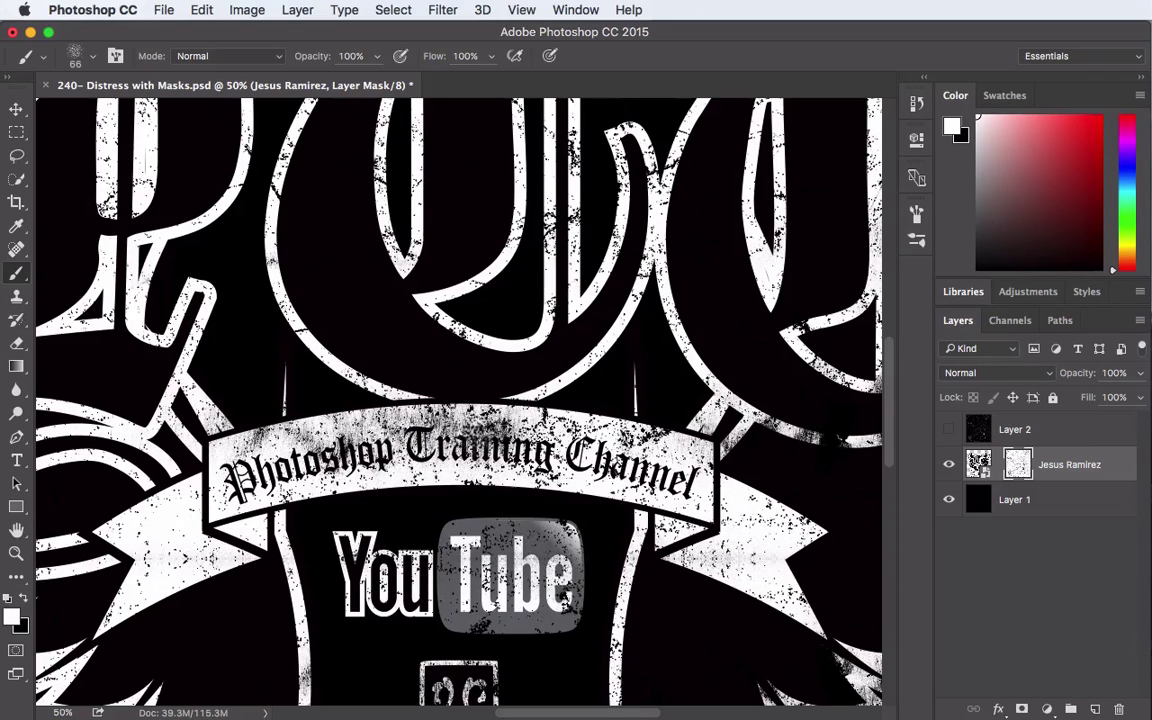
{"action": "left_click", "coordinate": [500, 429]}
{"action": "left_click", "coordinate": [482, 430]}
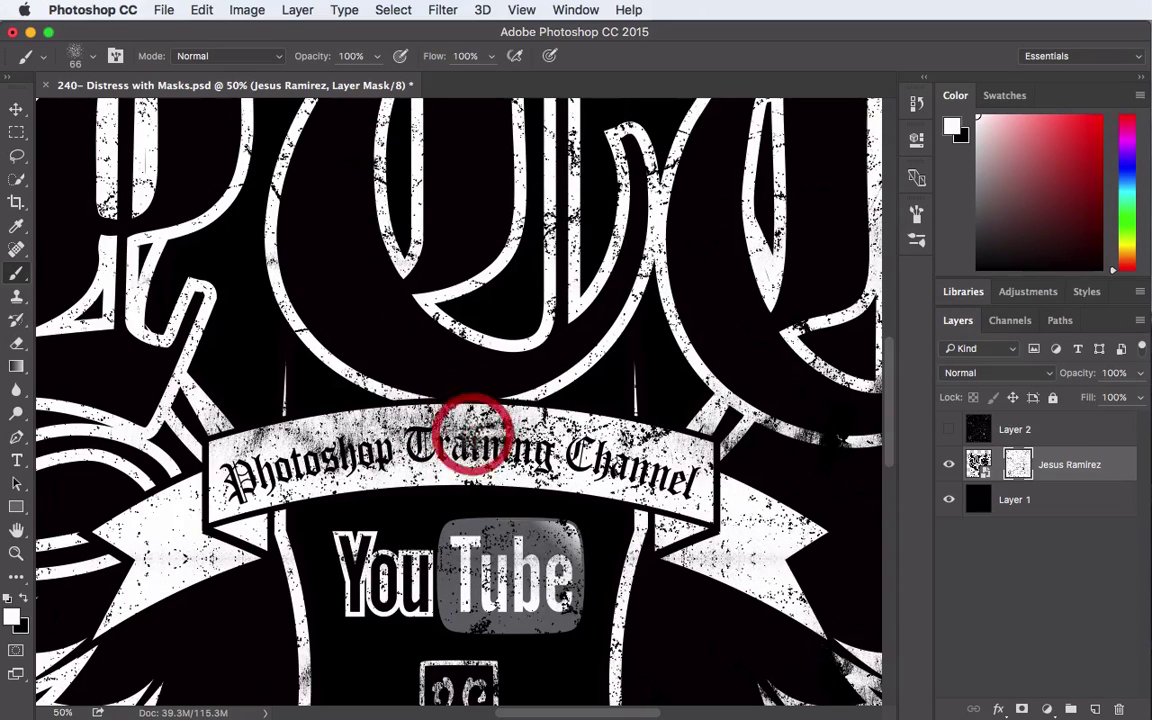
{"action": "left_click", "coordinate": [470, 431]}
{"action": "left_click", "coordinate": [449, 425]}
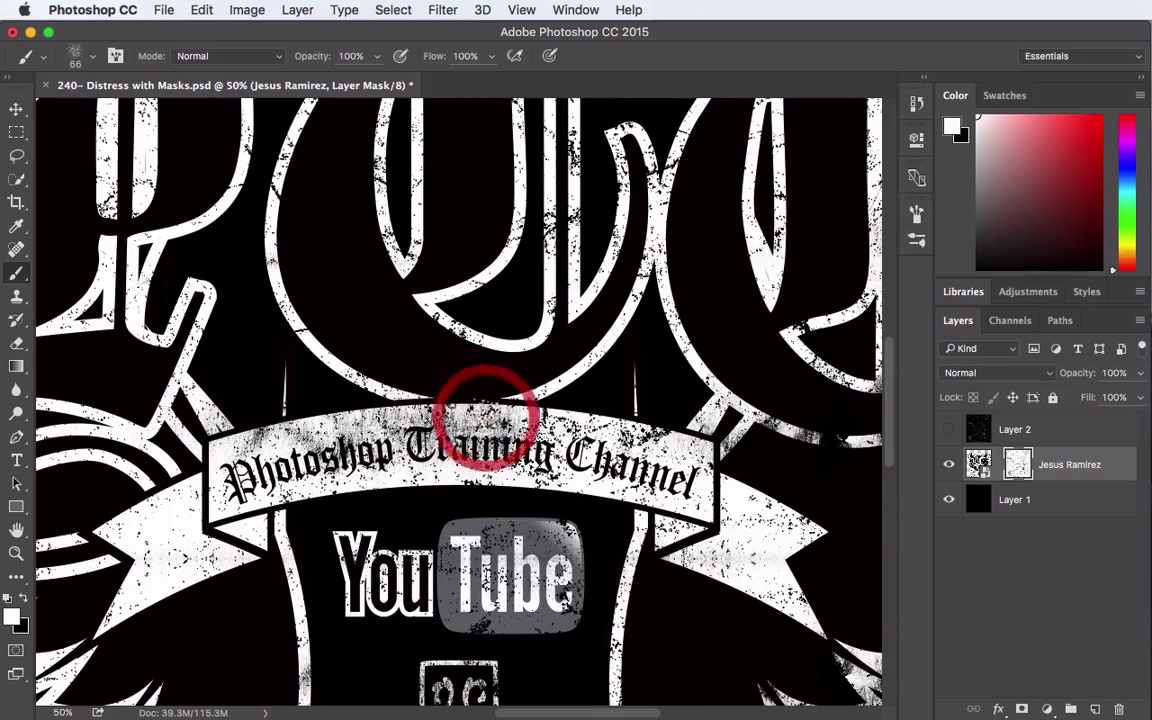
{"action": "left_click", "coordinate": [397, 383]}
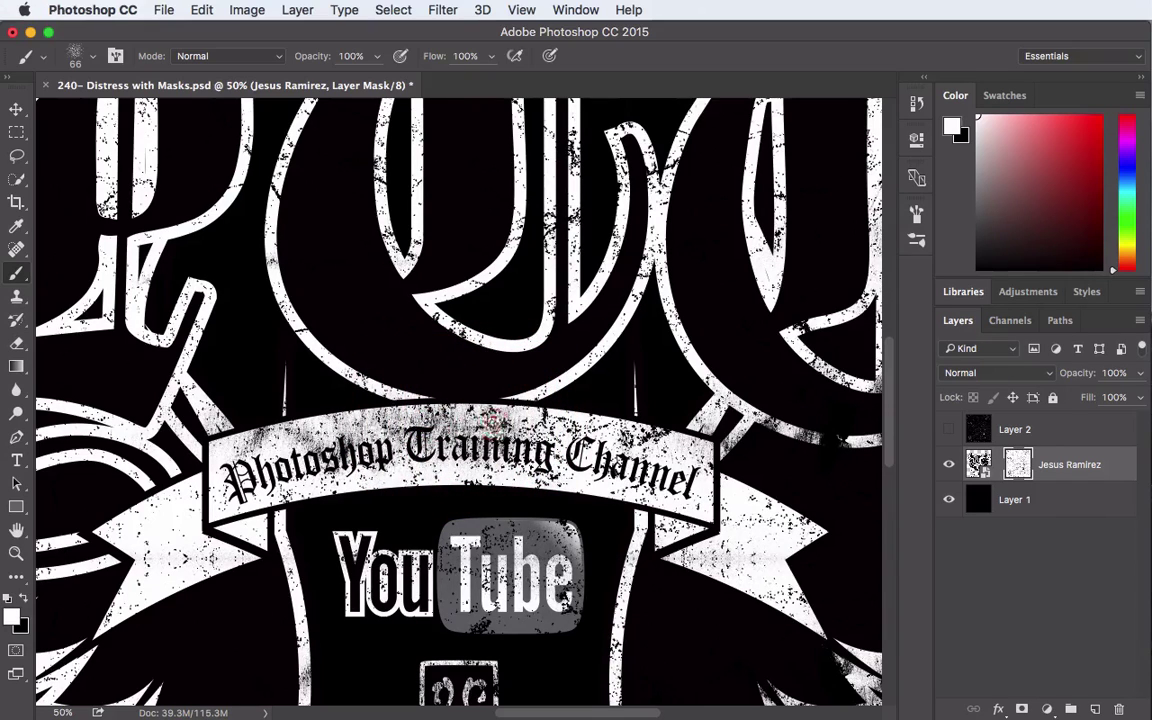
{"action": "left_click", "coordinate": [484, 419]}
{"action": "left_click", "coordinate": [494, 420]}
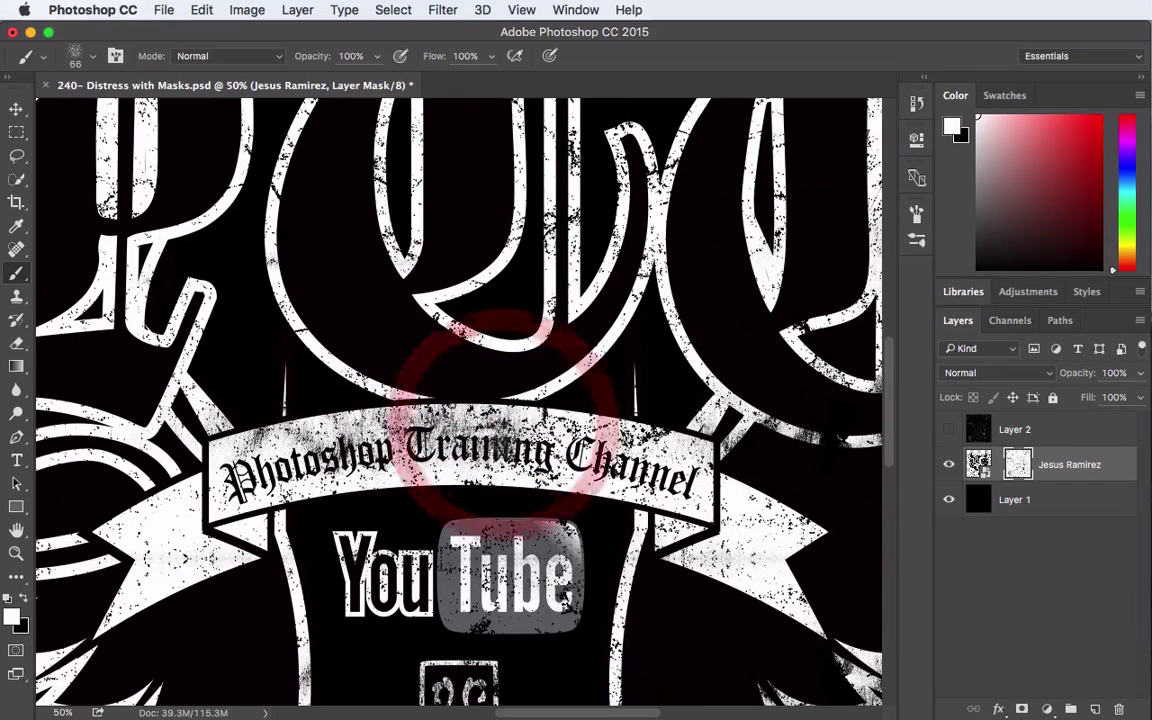
{"action": "left_click", "coordinate": [451, 401]}
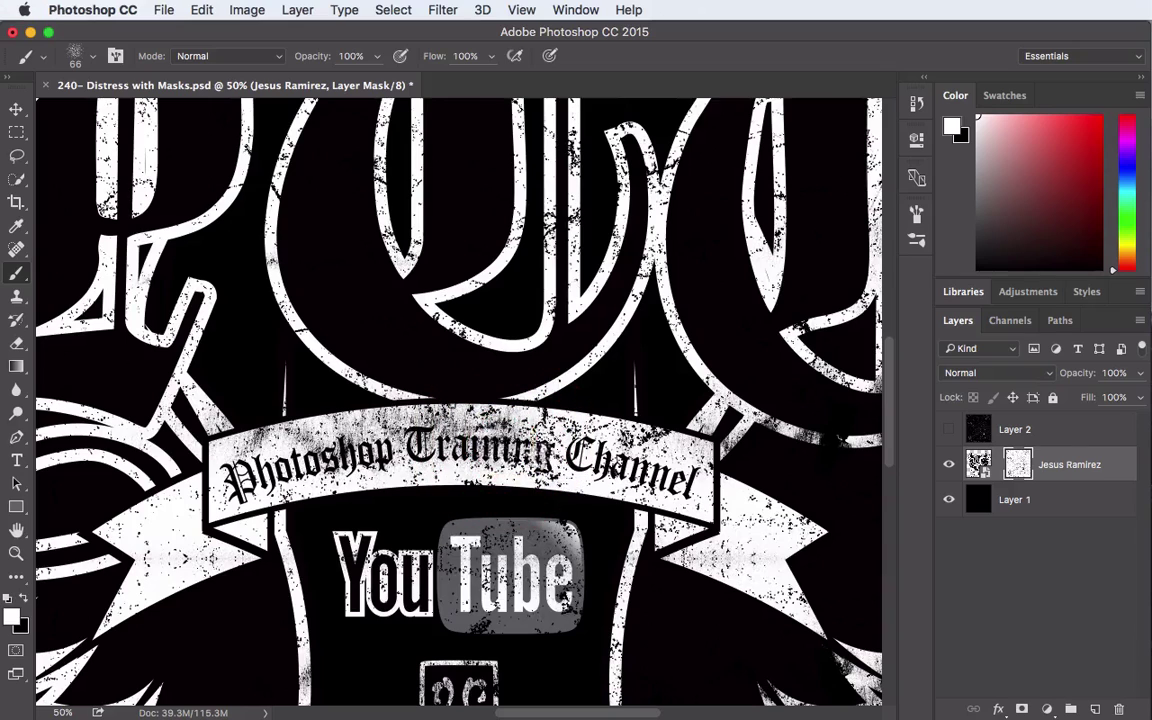
{"action": "left_click", "coordinate": [517, 448]}
{"action": "left_click", "coordinate": [487, 418]}
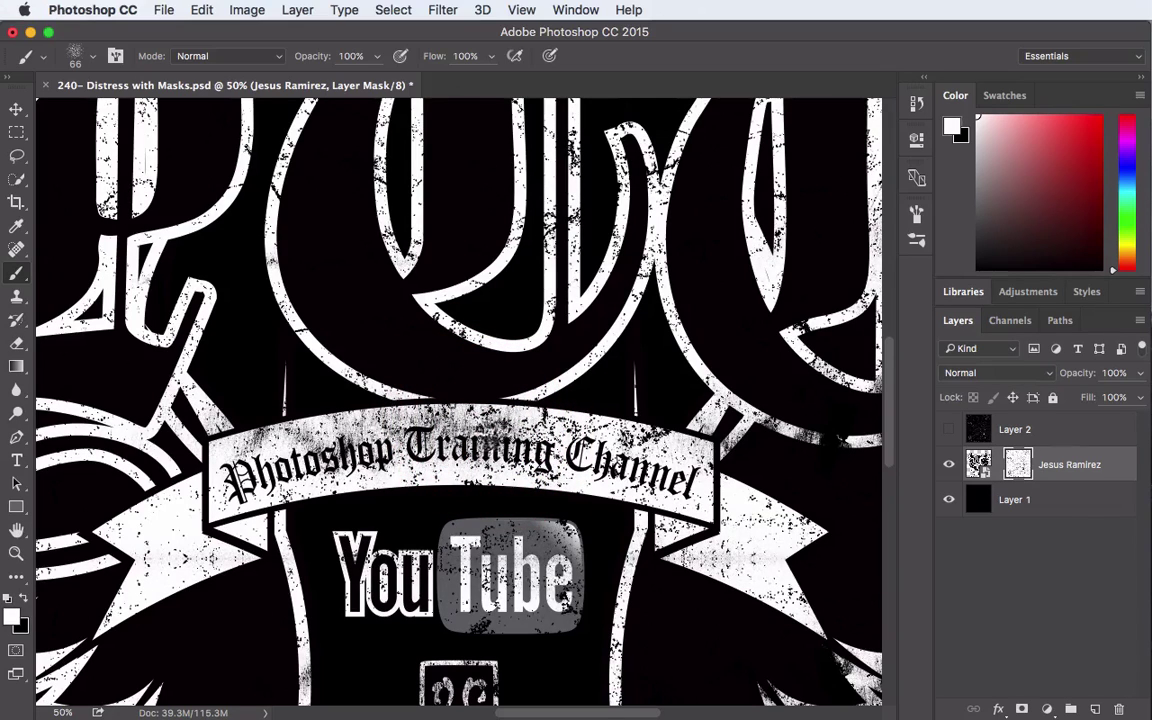
{"action": "left_click", "coordinate": [485, 420]}
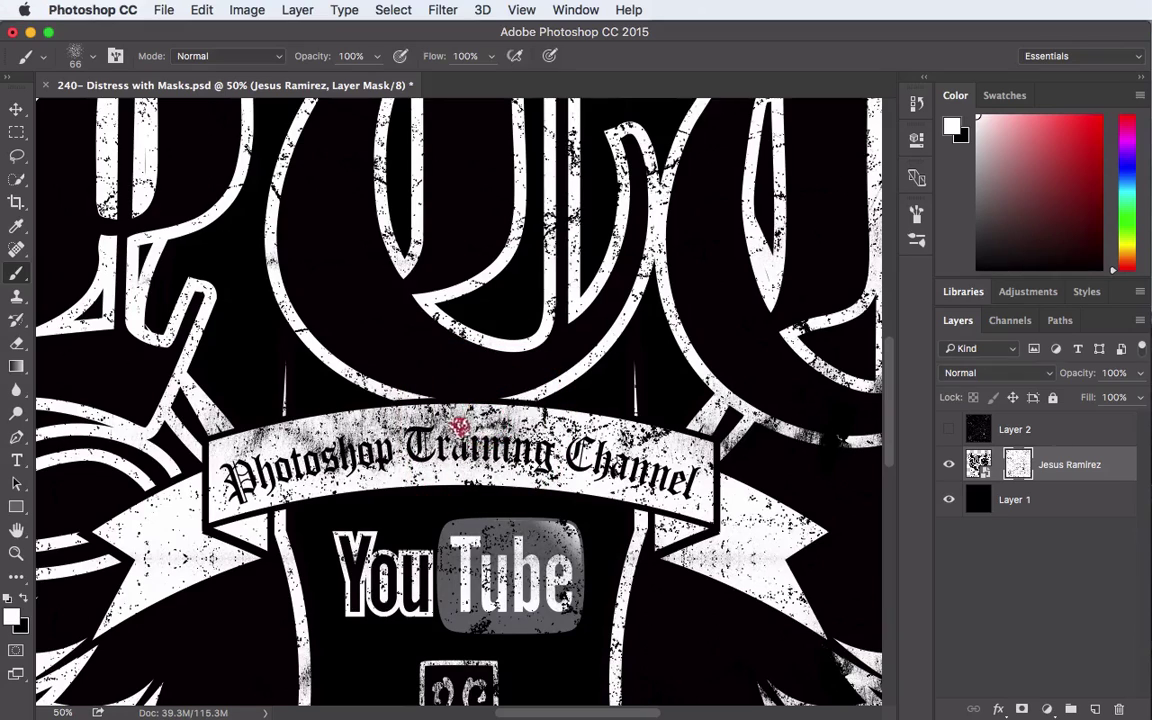
{"action": "left_click", "coordinate": [447, 419]}
{"action": "left_click", "coordinate": [545, 505]}
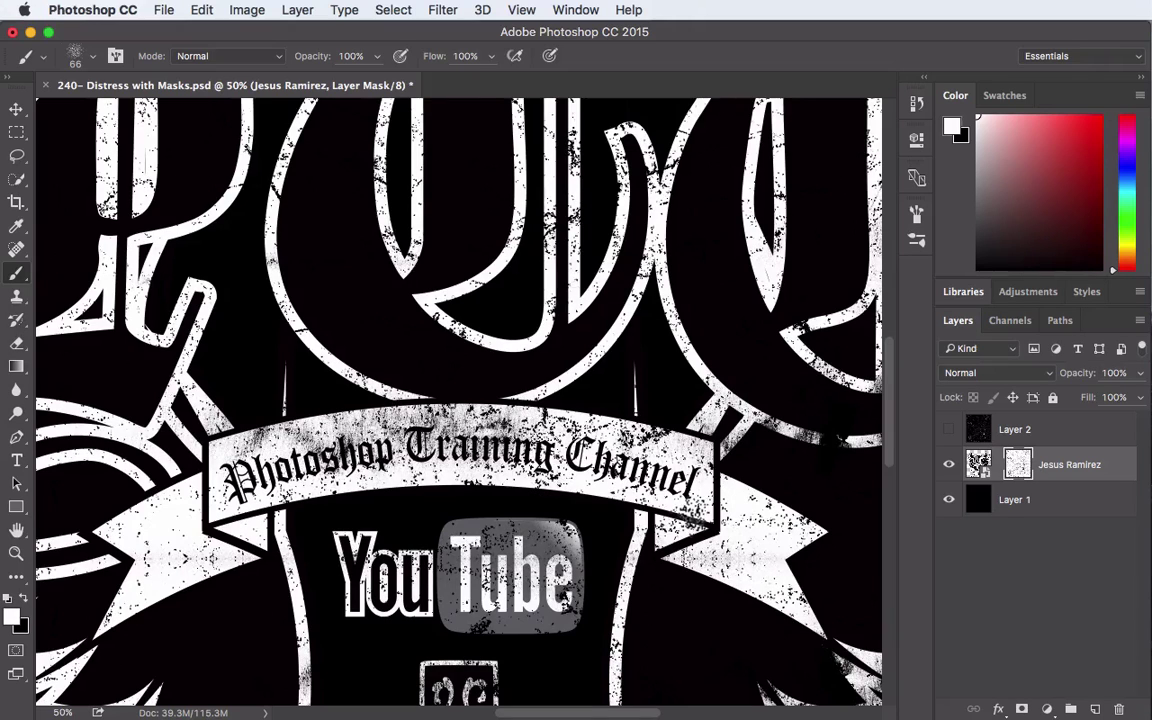
- Fit the artwork on screen and view the grunge mask by itself, then return
{"action": "key", "text": "super+0"}
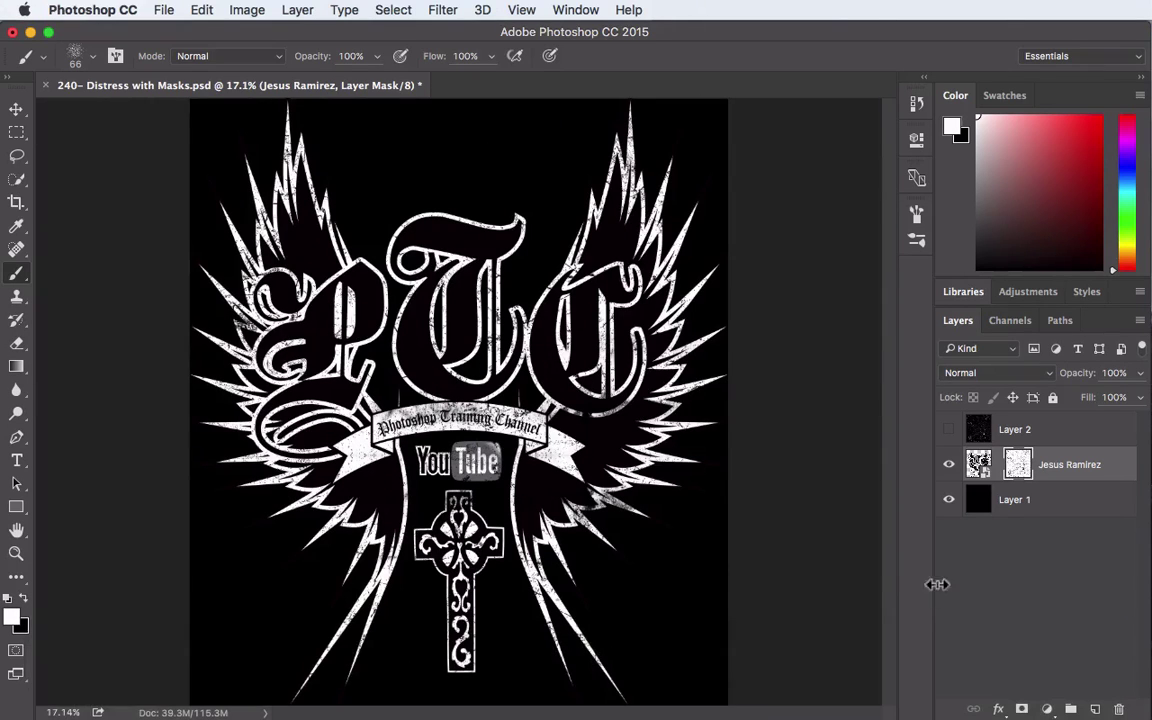
{"action": "left_click", "coordinate": [1018, 466], "text": "alt"}
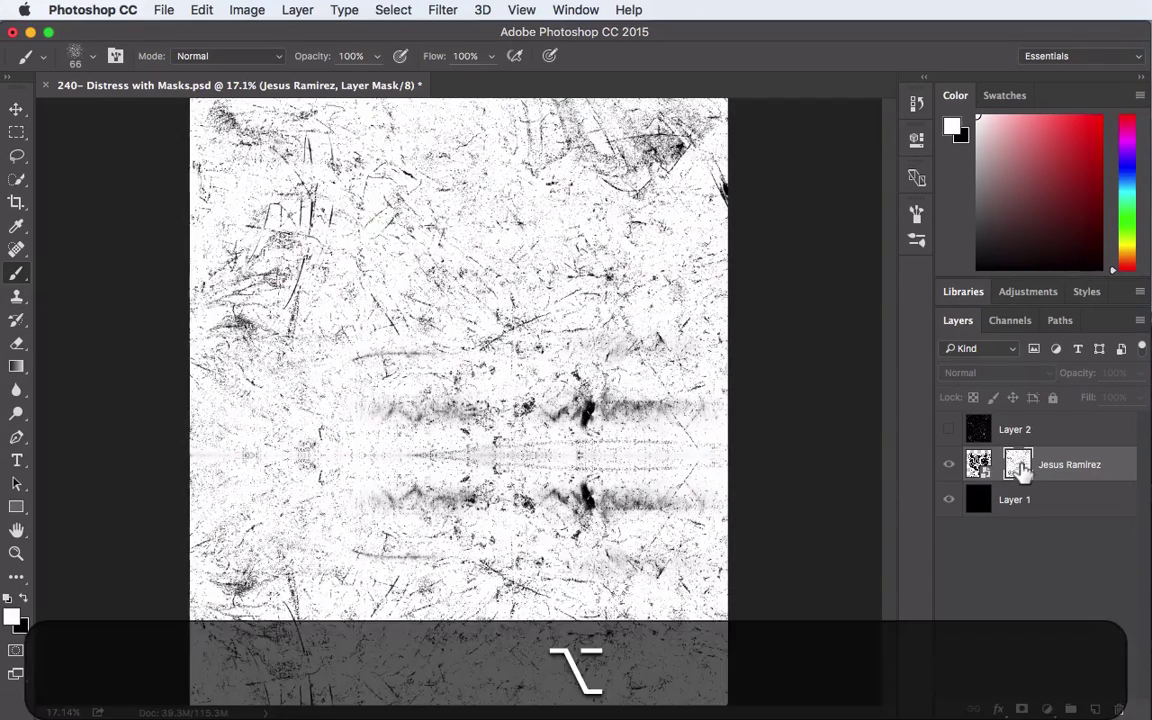
{"action": "left_click", "coordinate": [1018, 465], "text": "alt"}
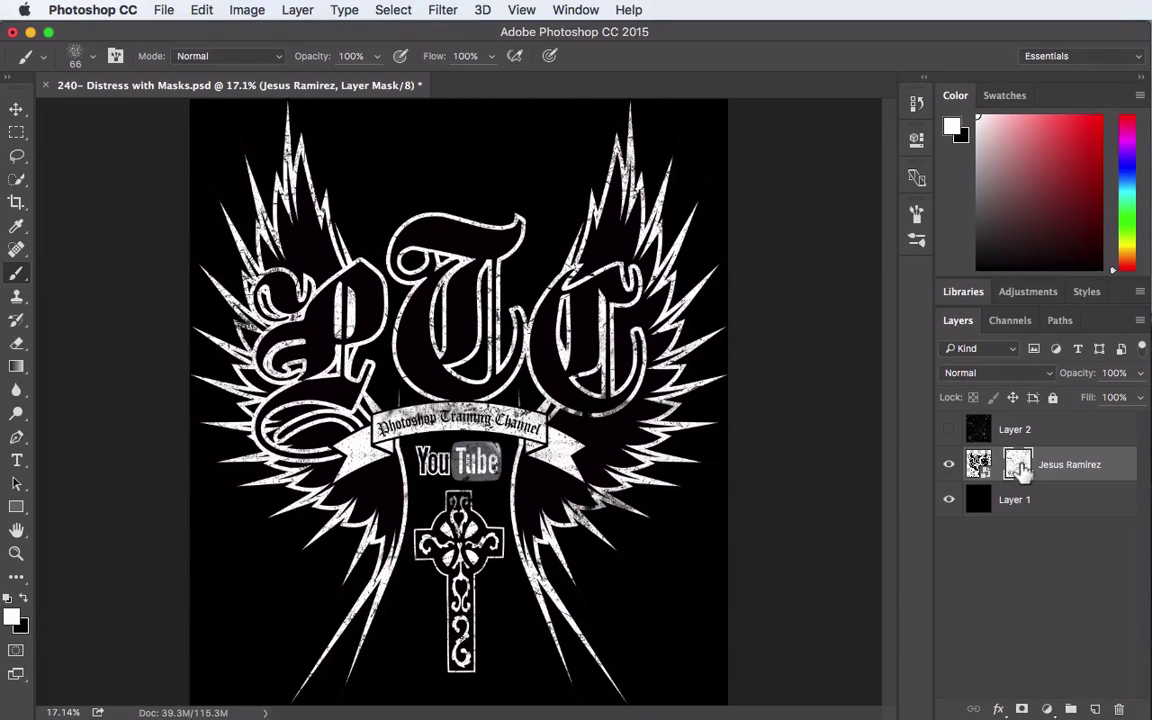
- Disable the layer mask and zoom in on the clean, undistressed logo lettering
{"action": "key", "text": "shift"}
{"action": "left_click", "coordinate": [1018, 465], "text": "shift"}
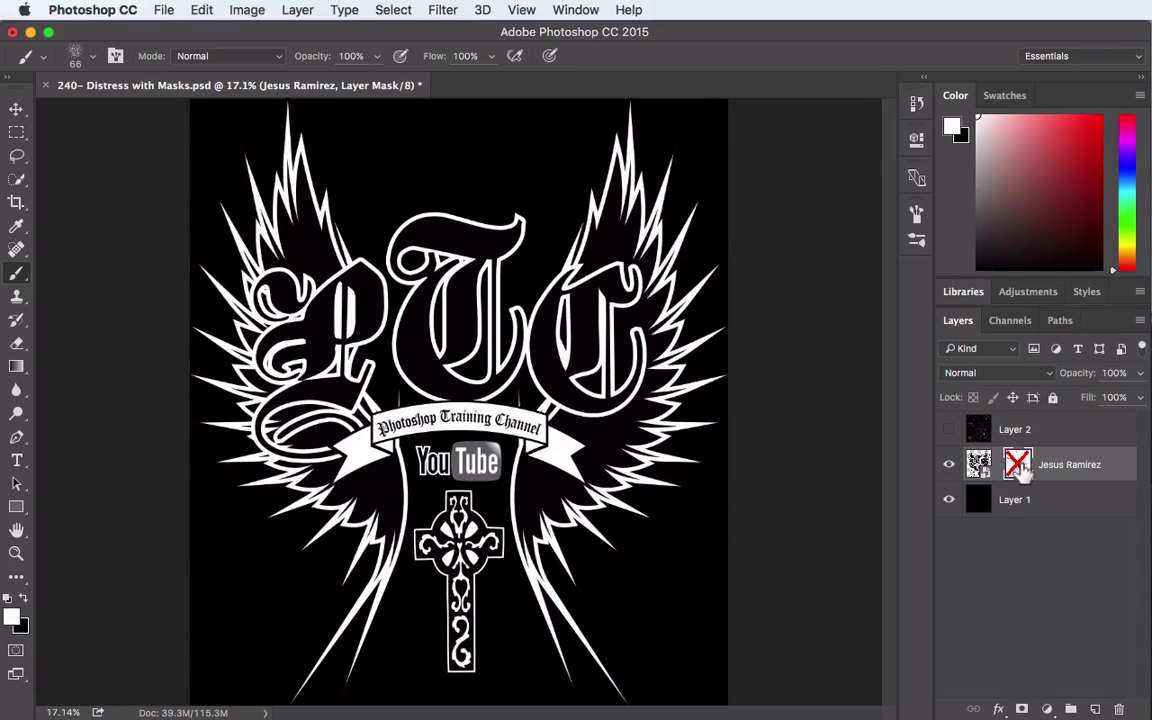
{"action": "key", "text": "super+equal"}
{"action": "key", "text": "super+equal"}
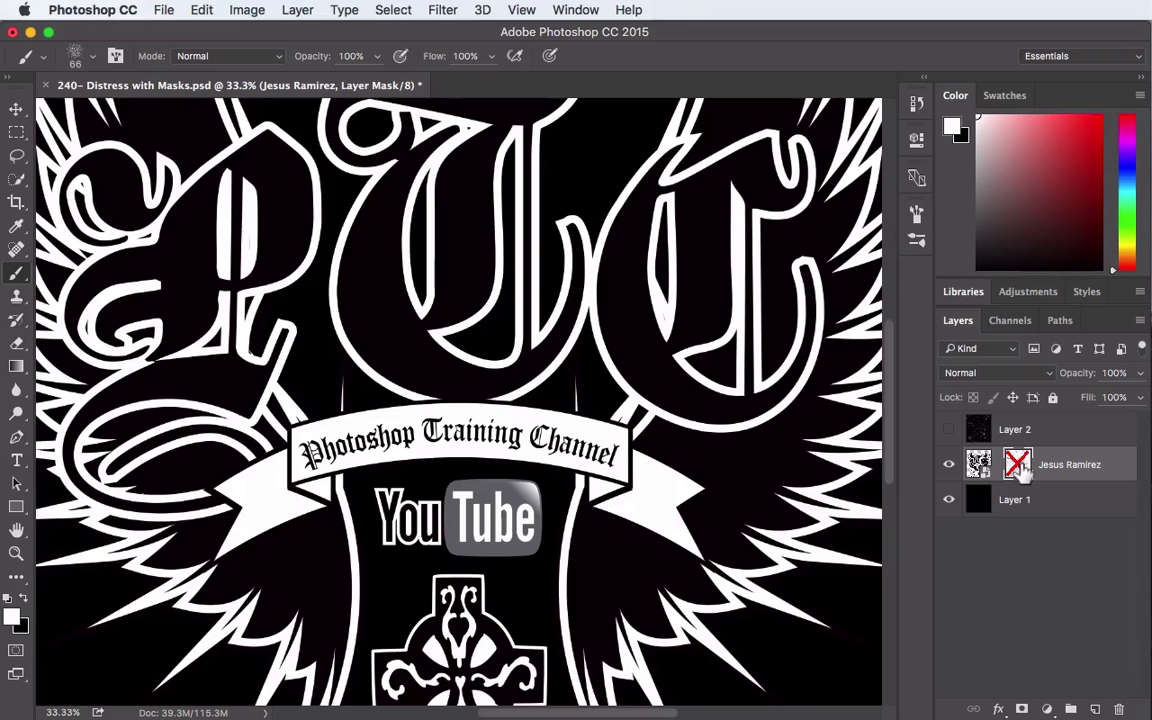
- Re-enable the layer mask and fit the whole distressed logo on screen
{"action": "left_click", "coordinate": [1020, 470], "text": "shift"}
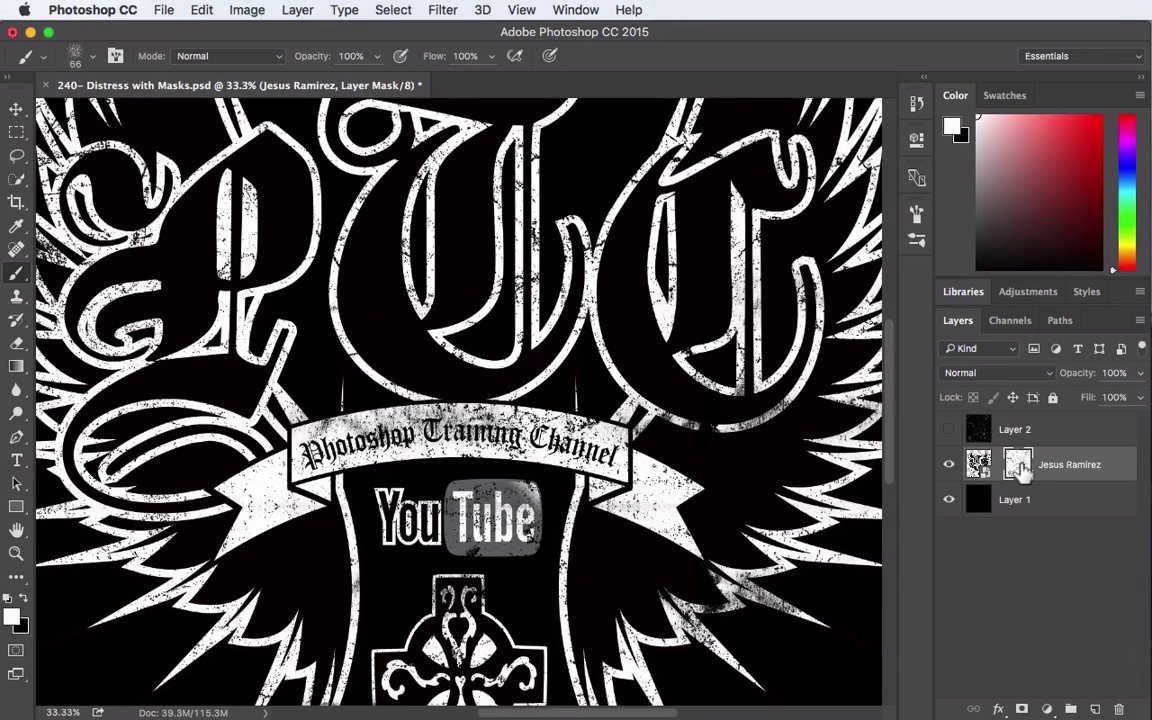
{"action": "key", "text": "super+0"}
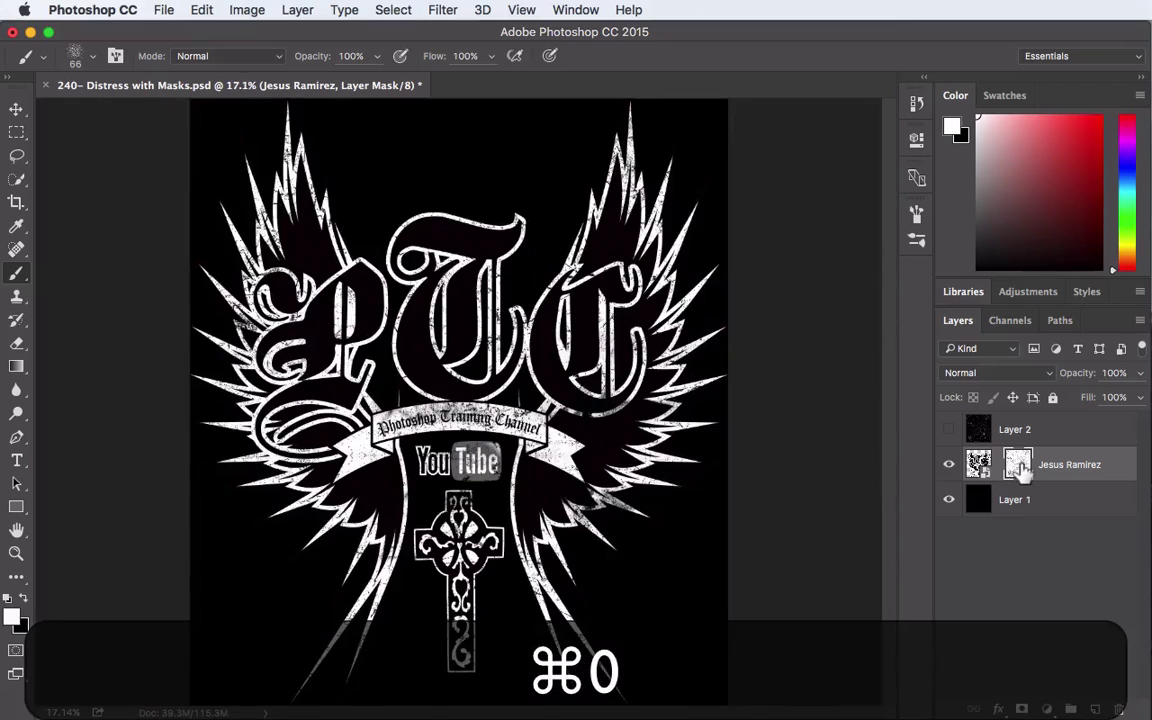